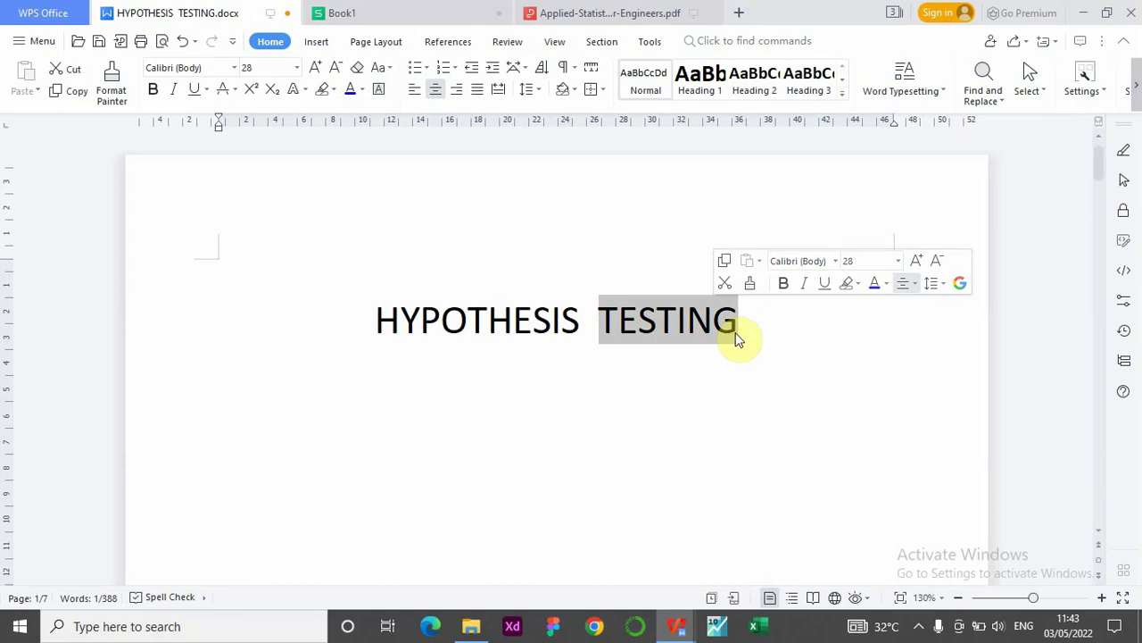
Step: Read the hypothesis testing document from its title through the PROCEDURES list to the Type I and Type II errors
click(438, 490)
scroll(431, 493, down, 3)
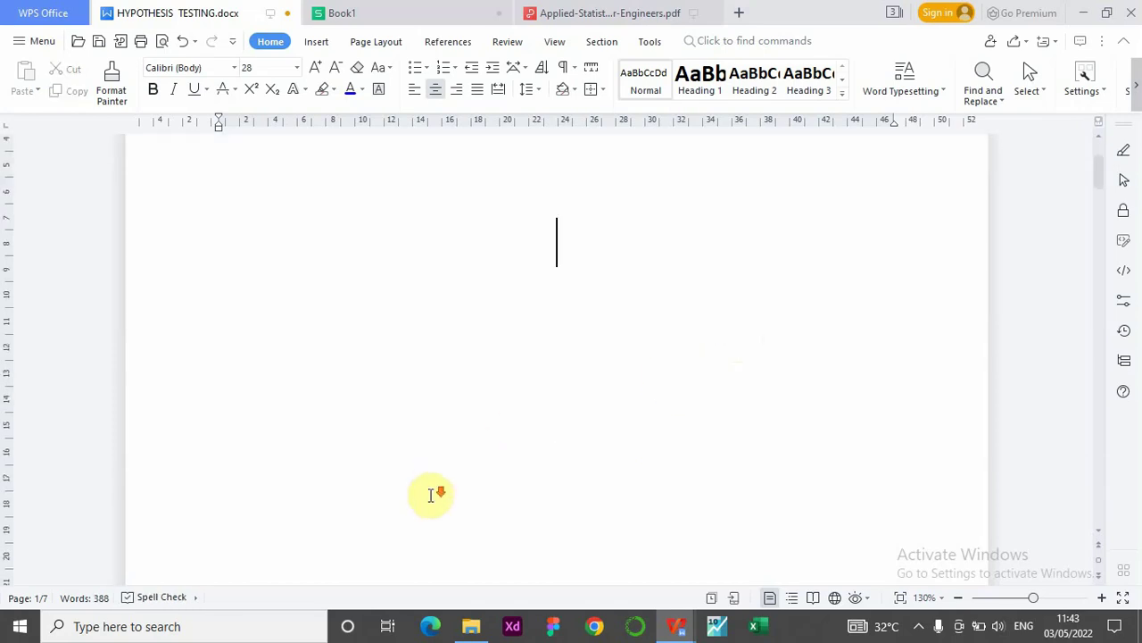
scroll(431, 493, down, 6)
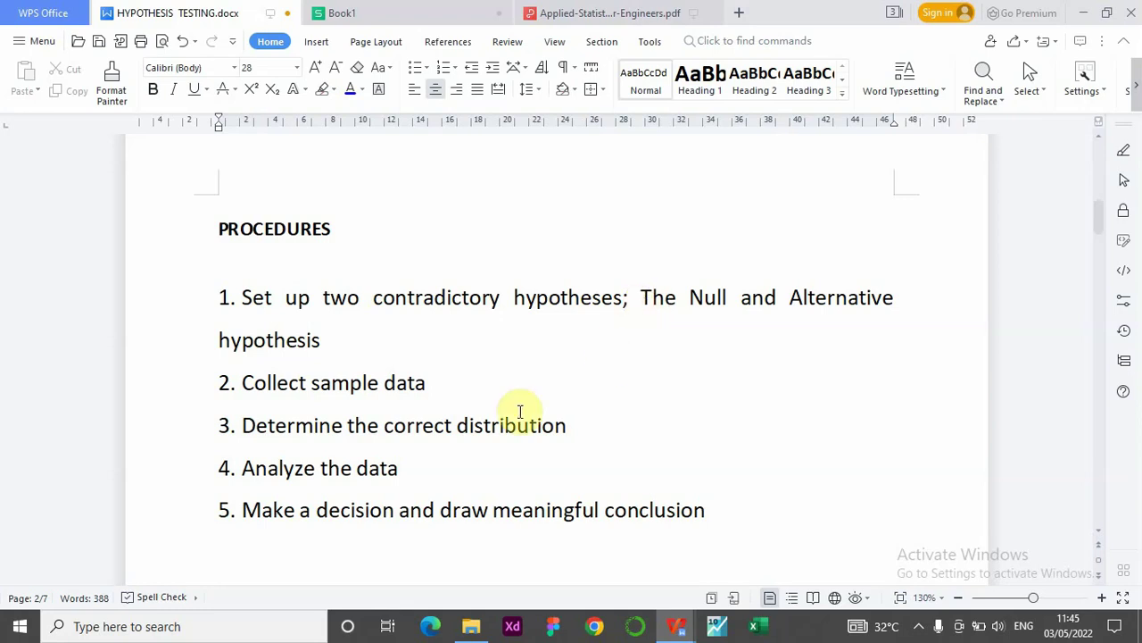
scroll(517, 408, down, 1)
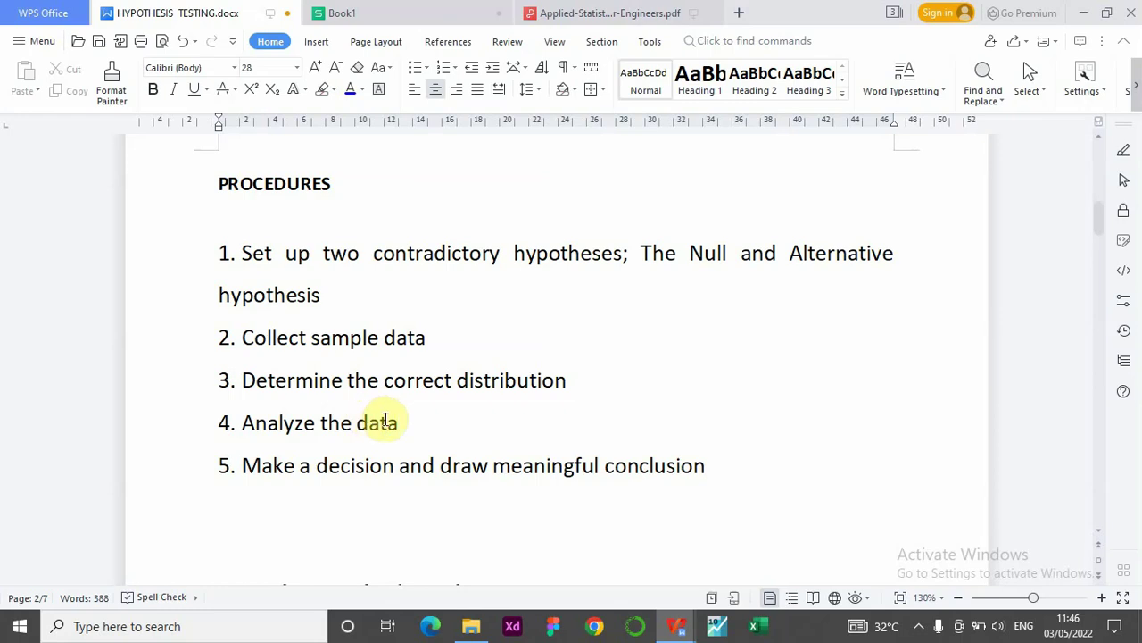
scroll(421, 505, down, 6)
scroll(420, 511, up, 1)
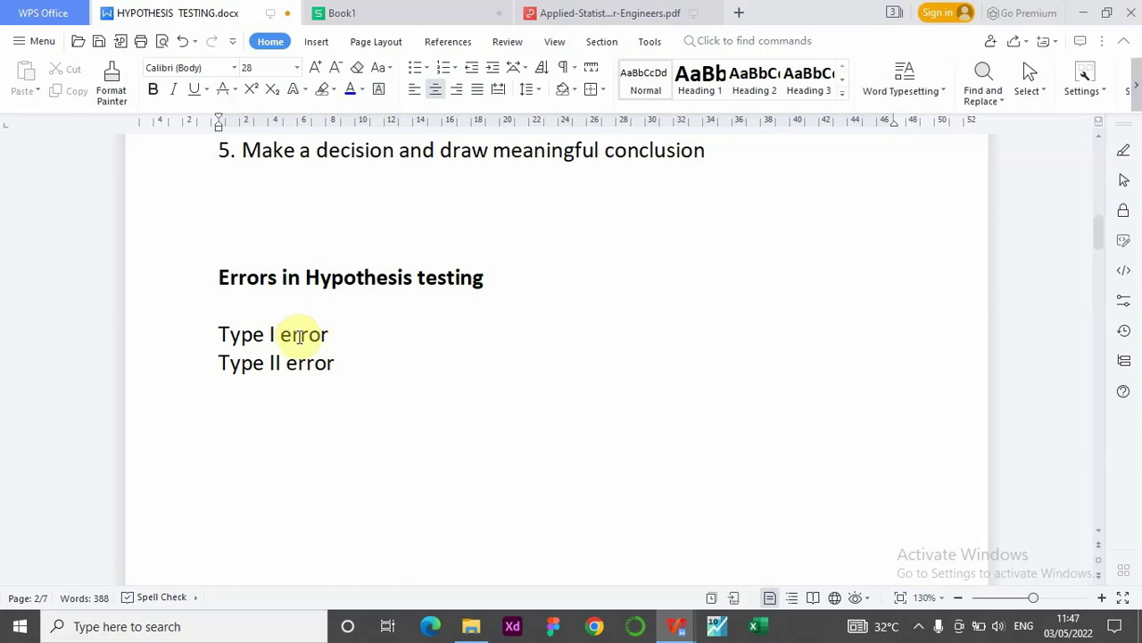
click(321, 335)
click(332, 336)
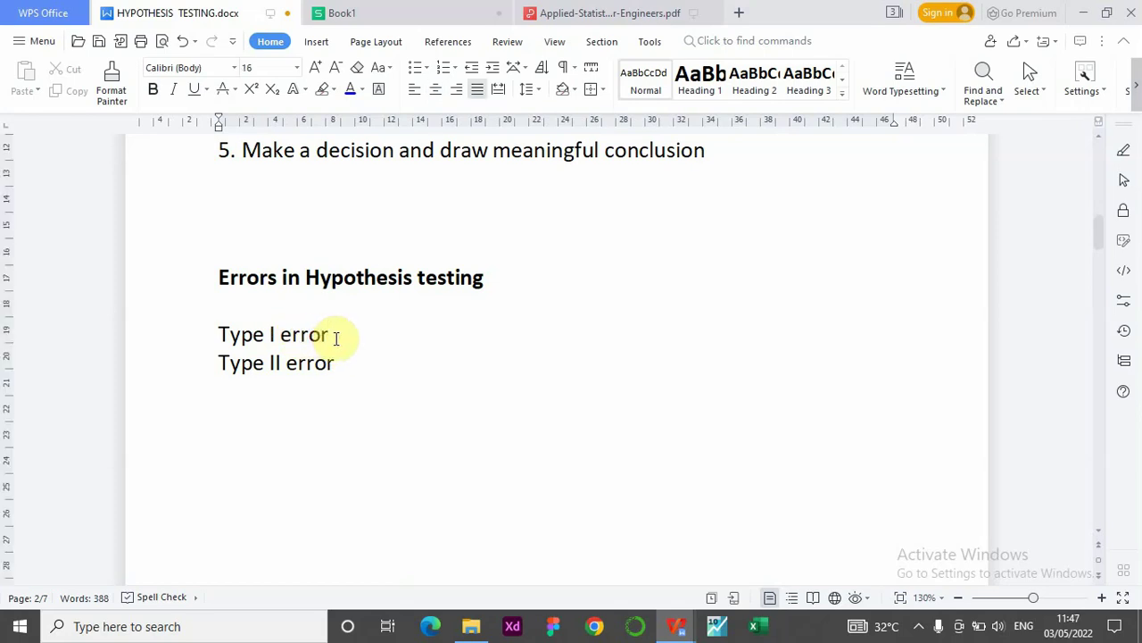
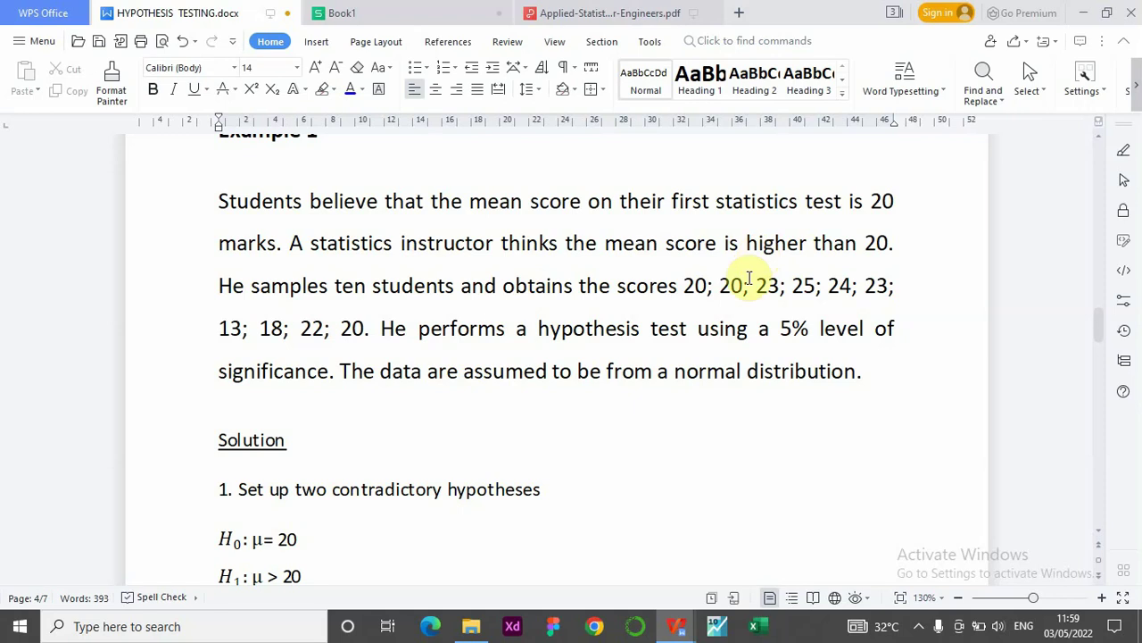
Step: Review the t formula in step 3 of Example 1's solution, and switch to Book1 to check the scores and sample statistics
scroll(388, 485, down, 9)
scroll(393, 511, down, 5)
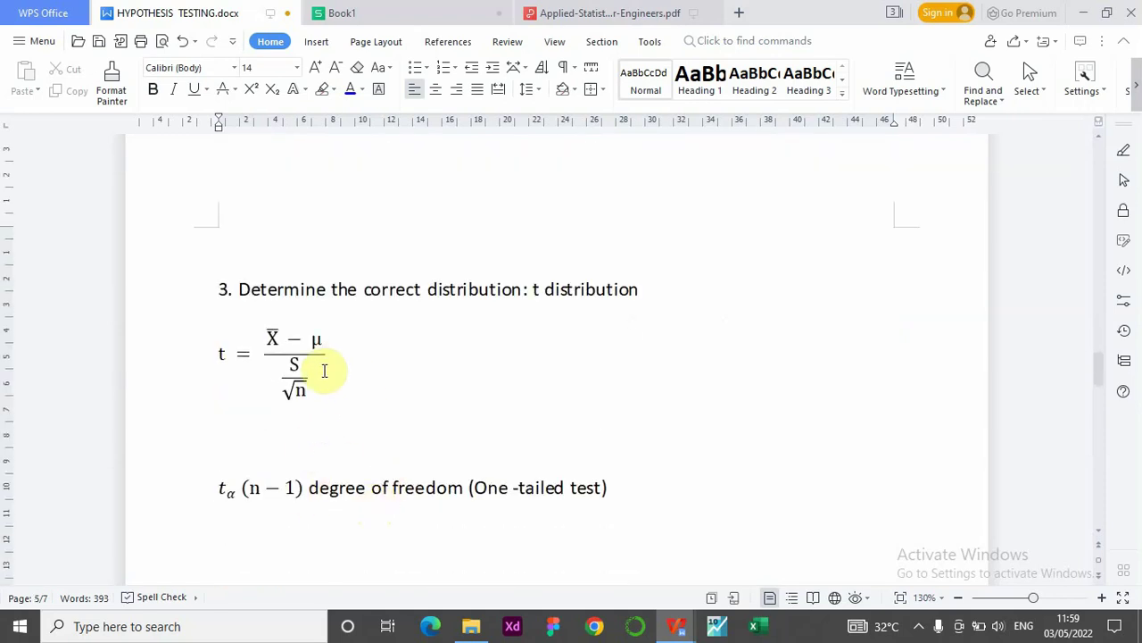
click(222, 355)
click(435, 370)
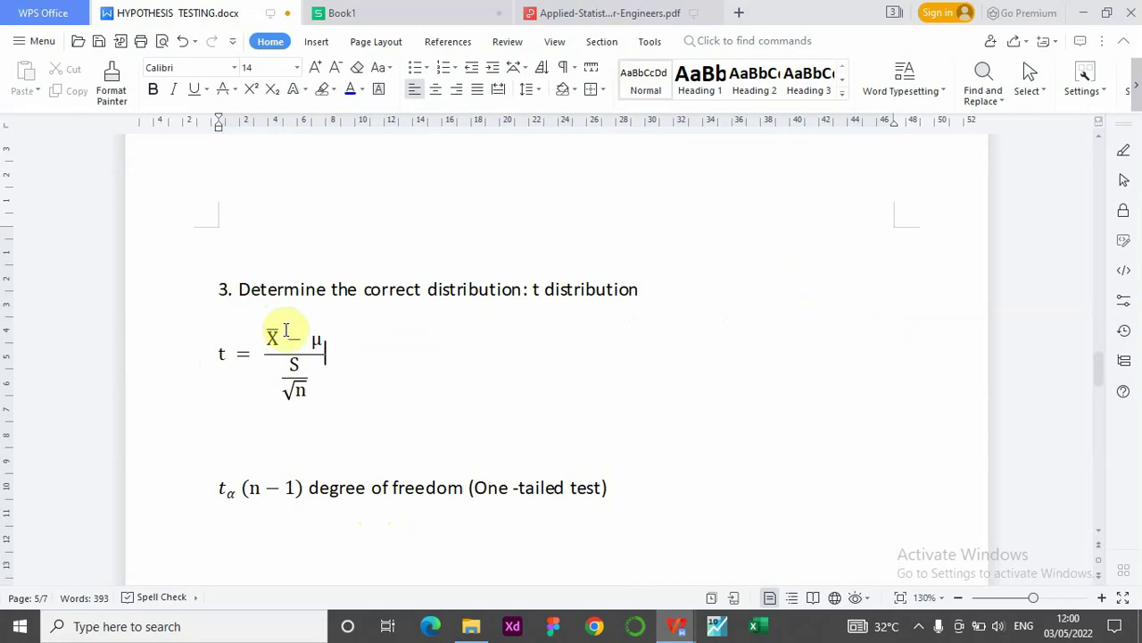
click(361, 13)
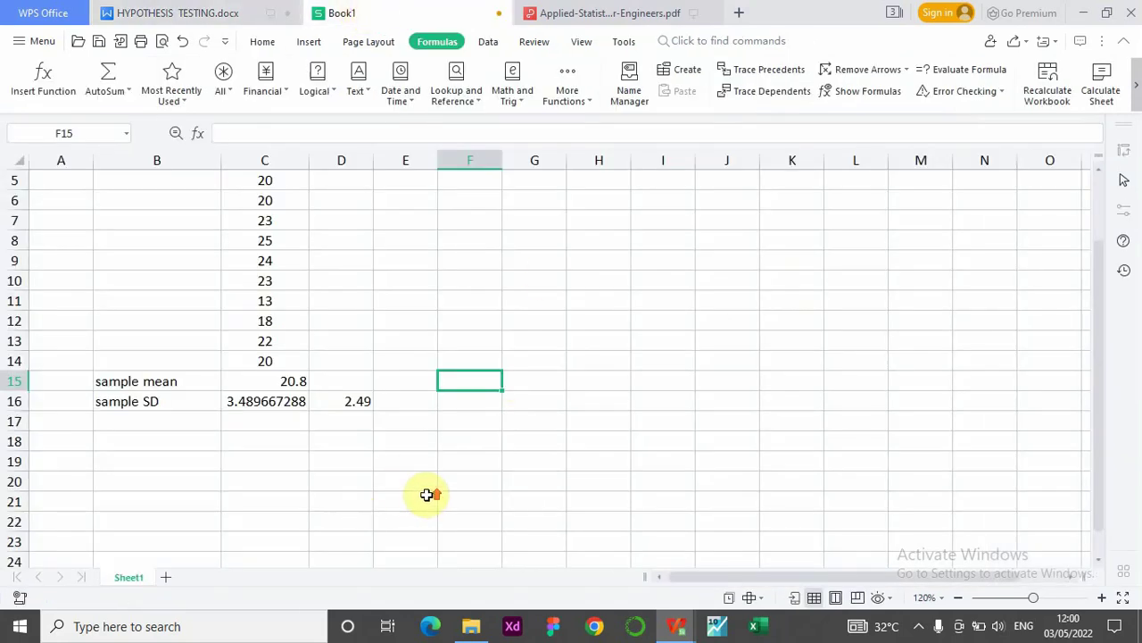
scroll(429, 491, up, 2)
scroll(434, 490, down, 2)
scroll(434, 485, up, 2)
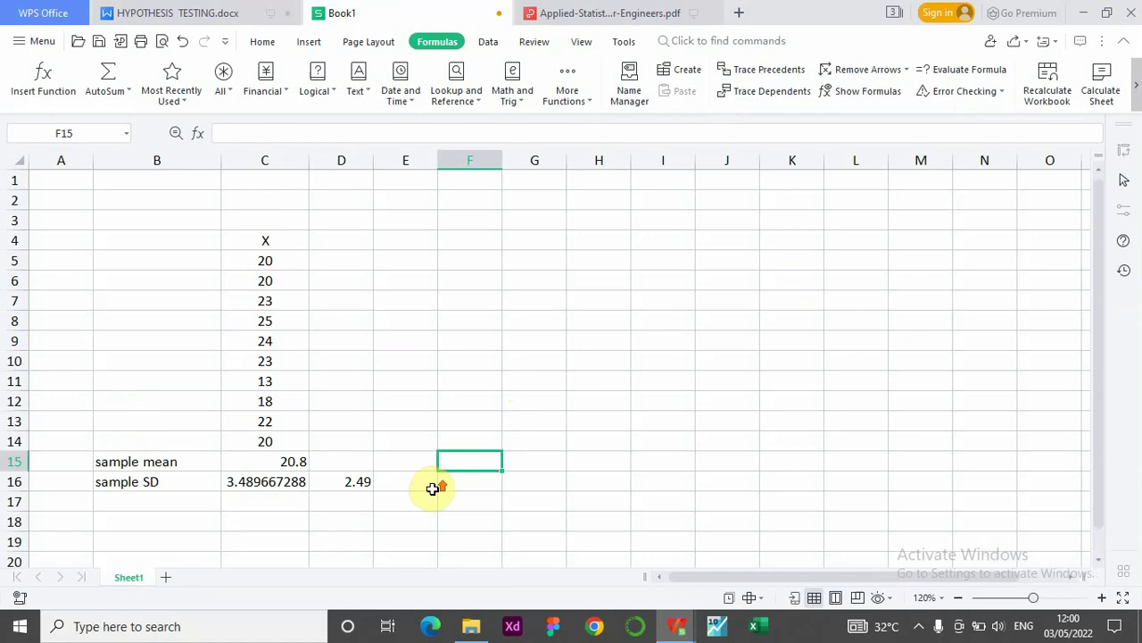
click(480, 408)
scroll(303, 534, down, 2)
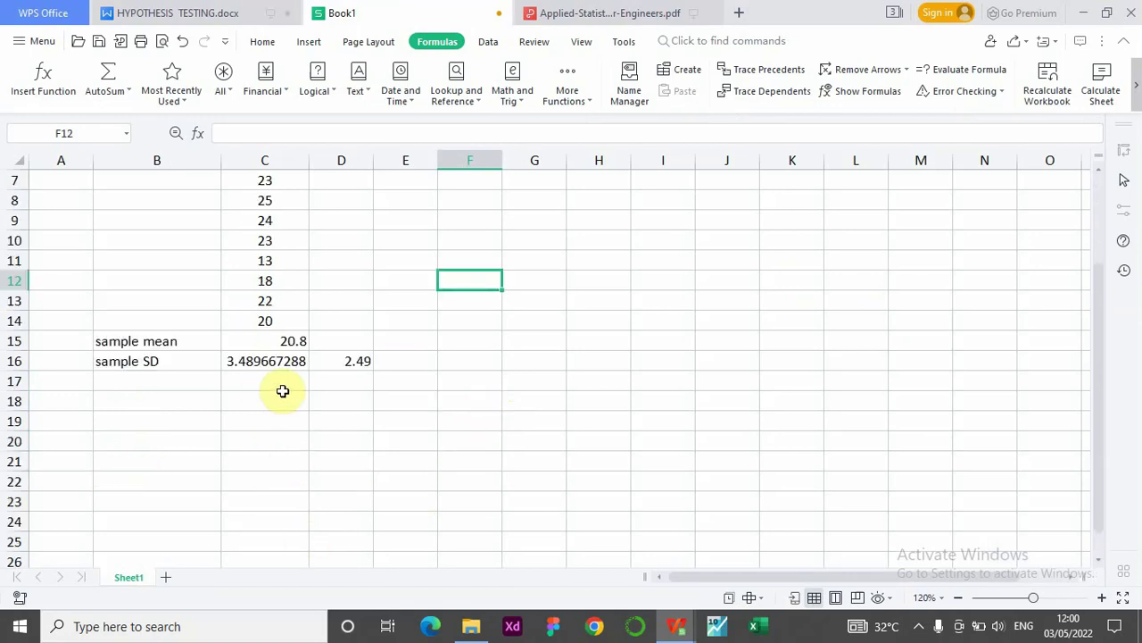
Step: Below the sample SD, add the label n with 10 in row 17 and Population mean with 20 in row 18
click(161, 382)
text(n)
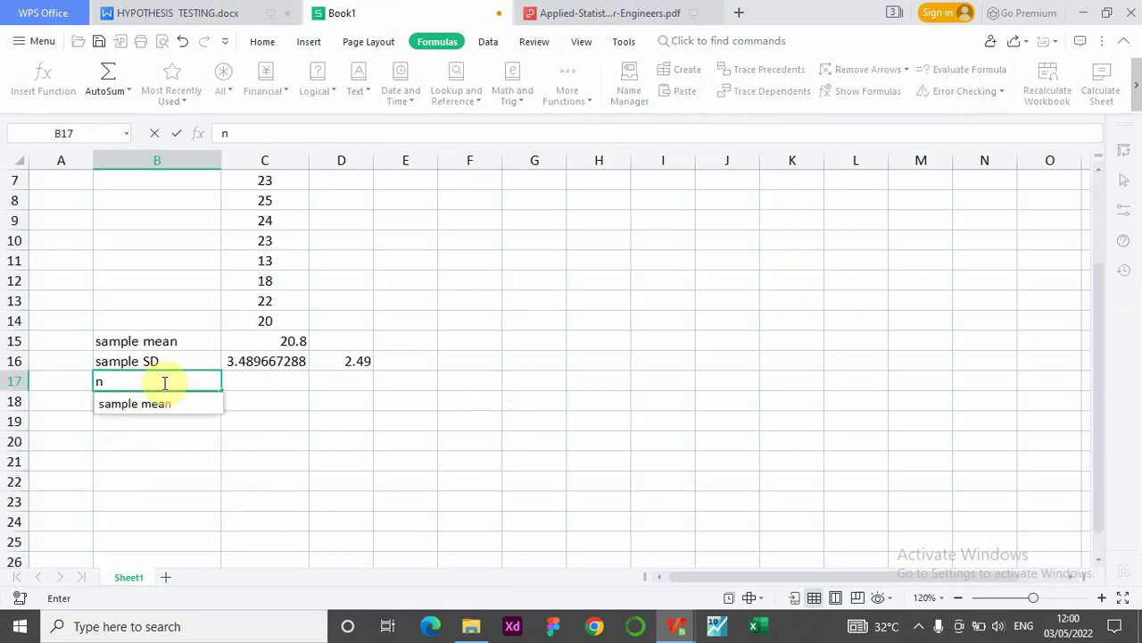
key(Tab)
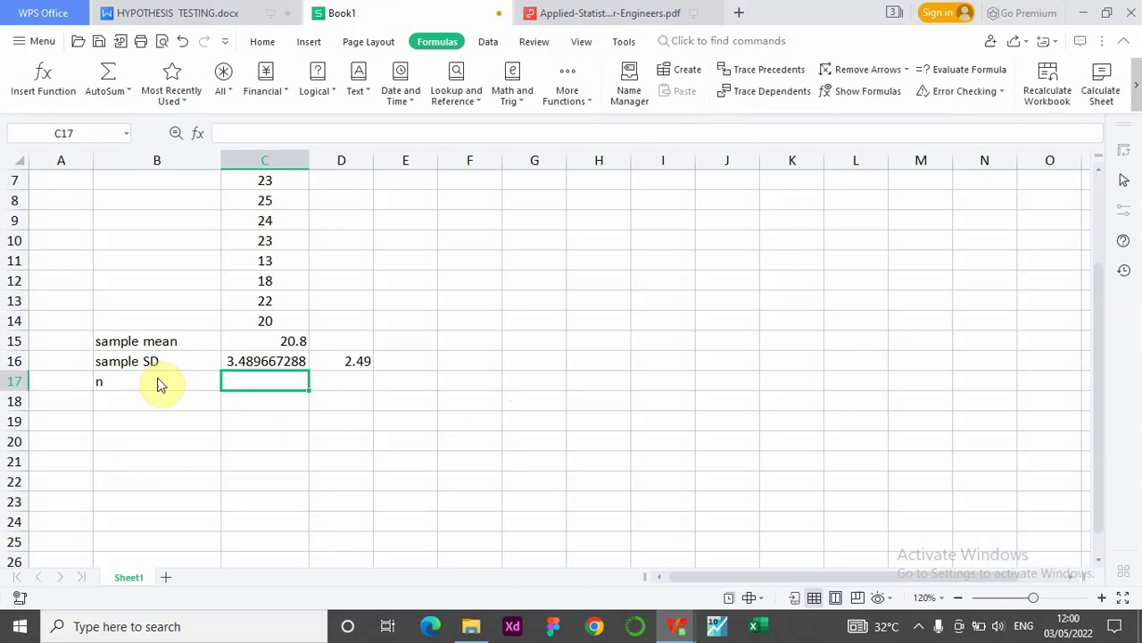
text(10)
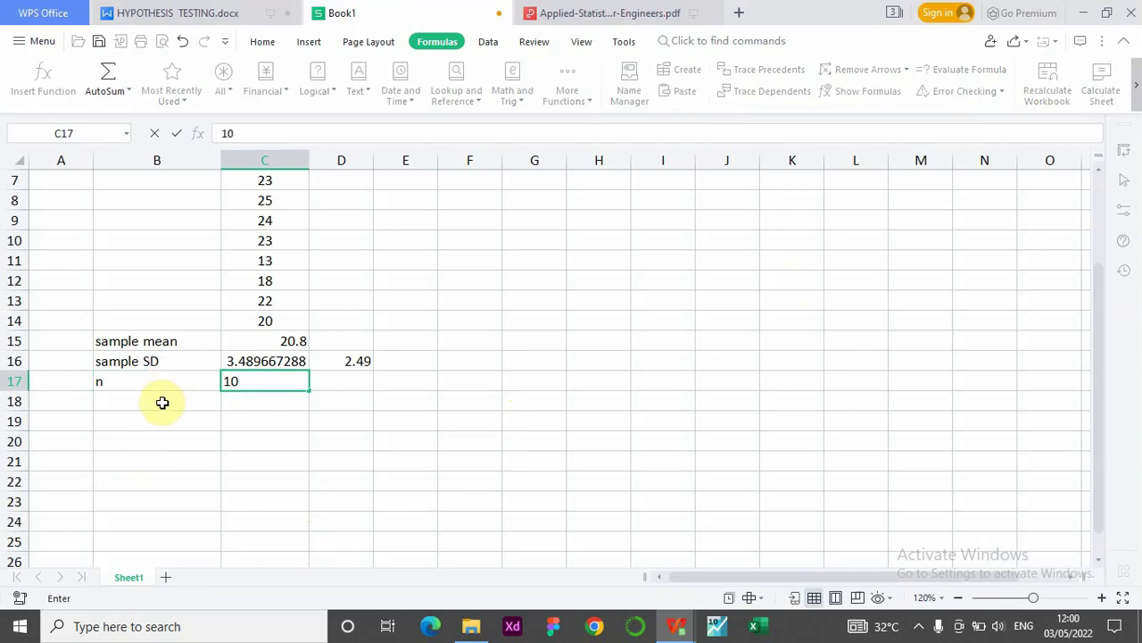
click(166, 397)
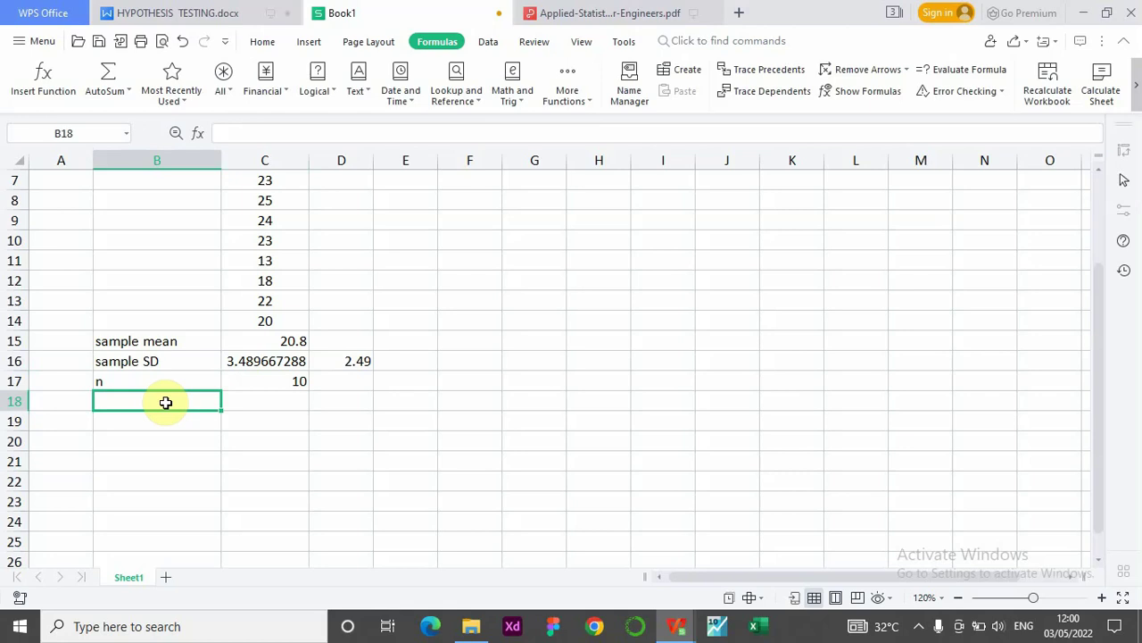
text(Pop)
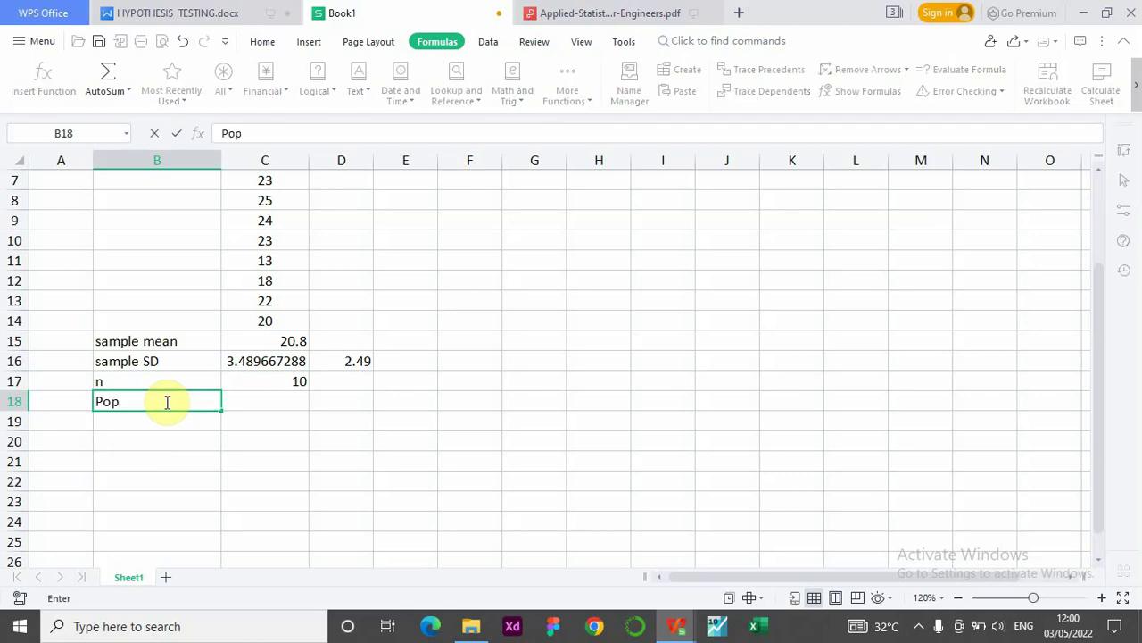
text(ulation mean)
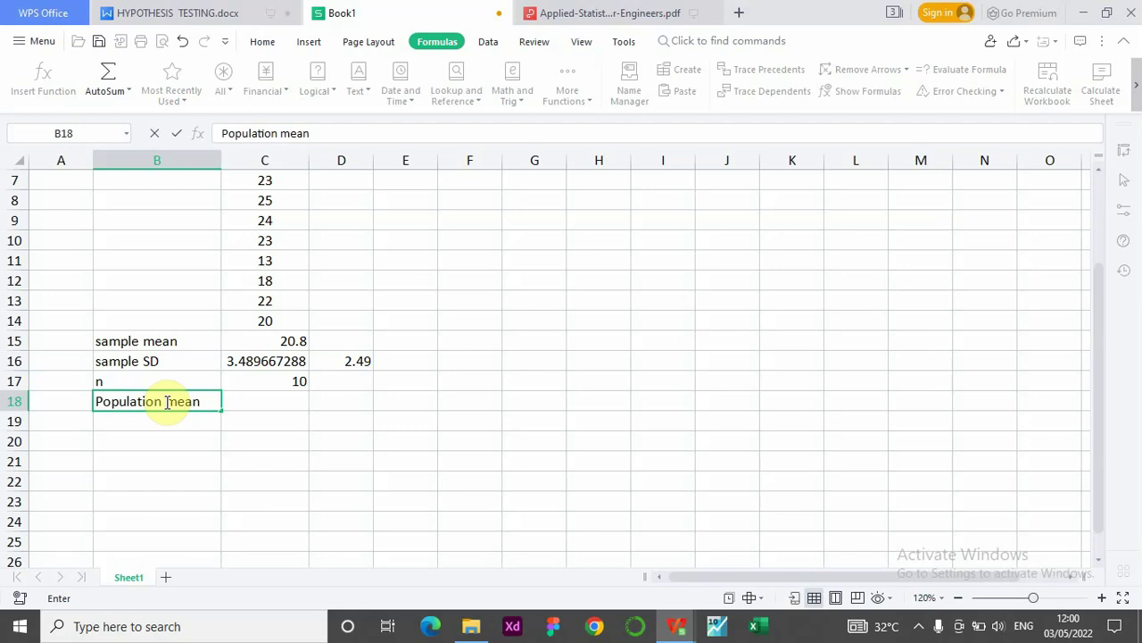
key(Tab)
text(20)
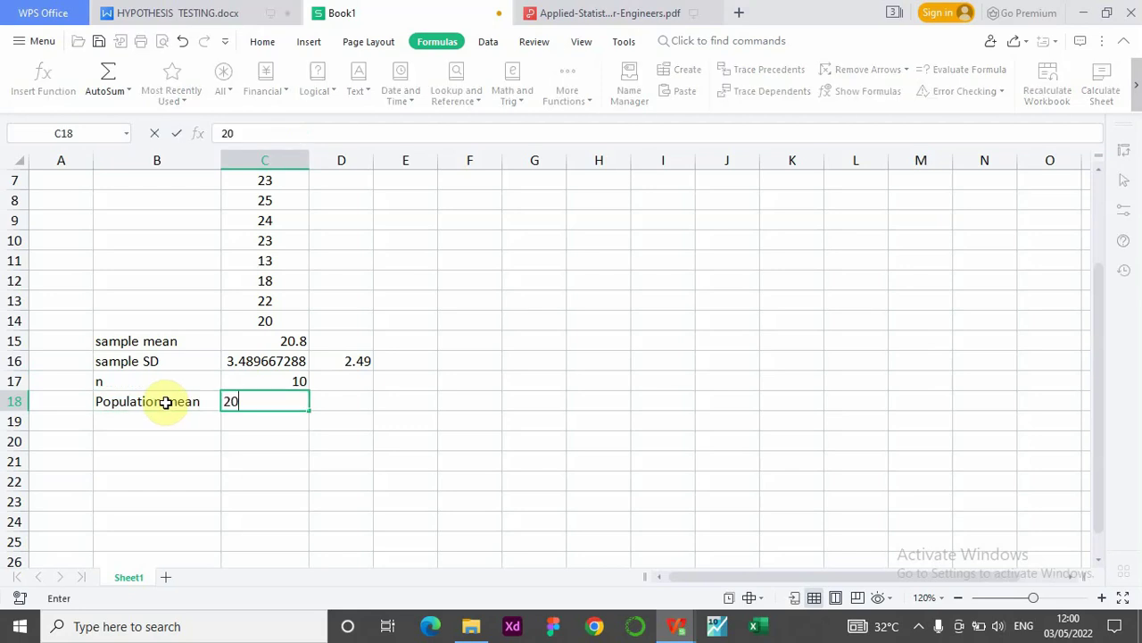
Step: Label B23 as t and start the formula in C23 with sample mean minus population mean as the numerator: =(C15-C18)/
click(202, 500)
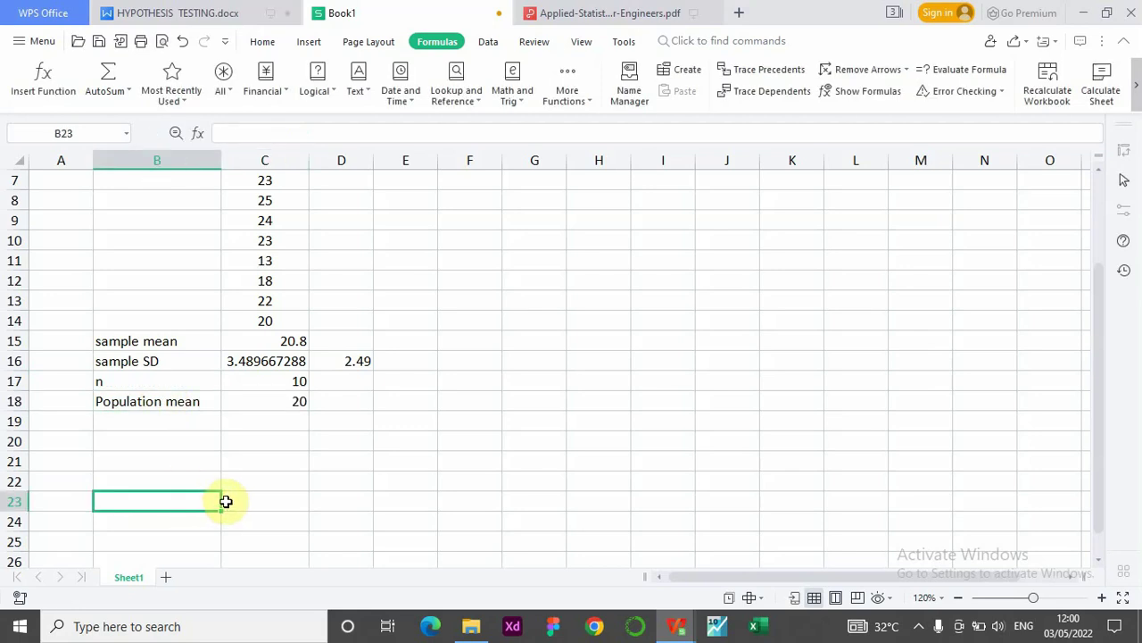
text(t)
key(Tab)
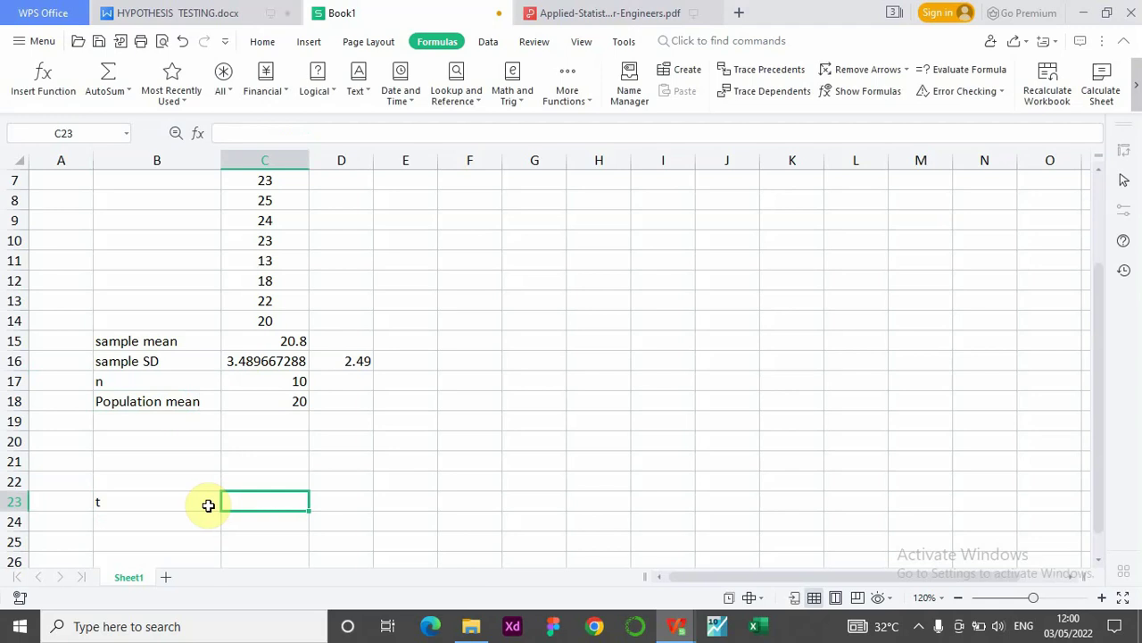
text(=()
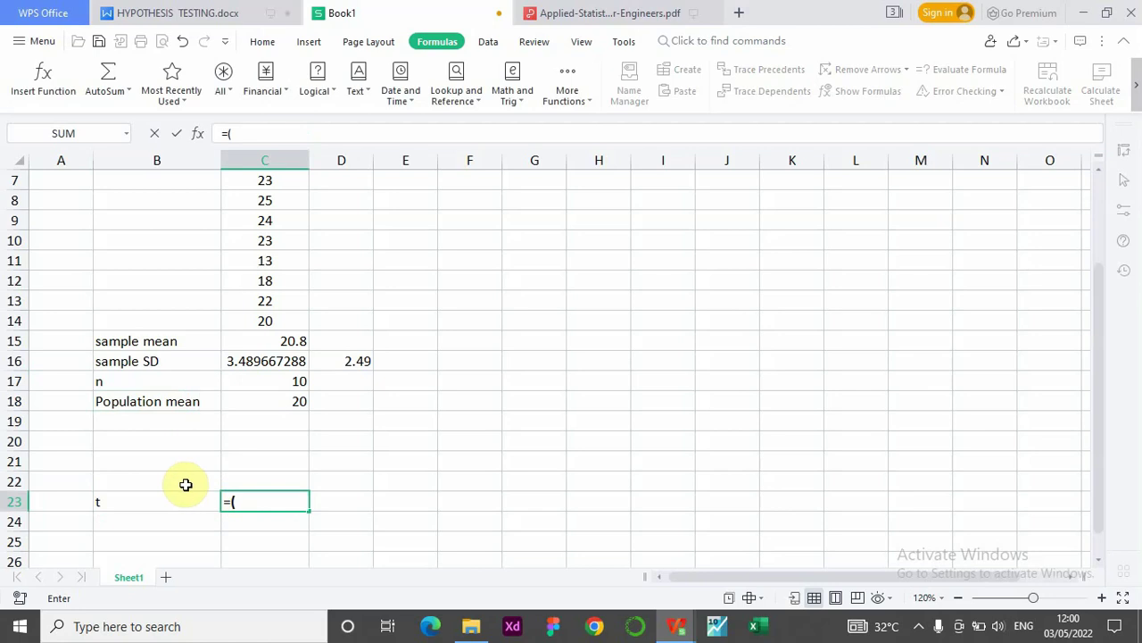
click(280, 341)
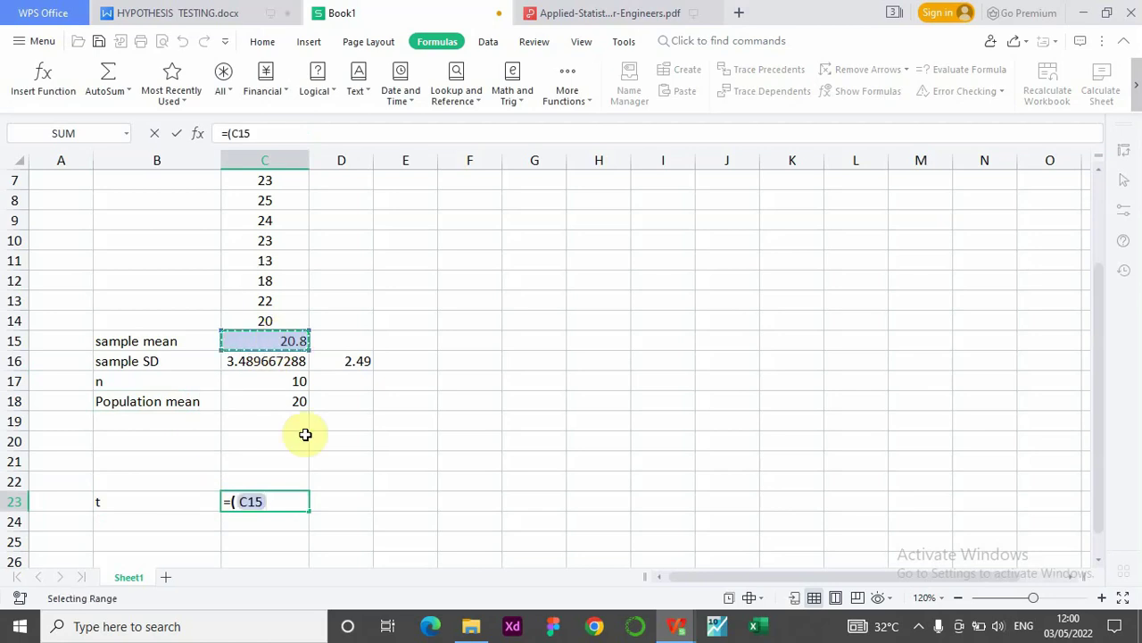
text(-)
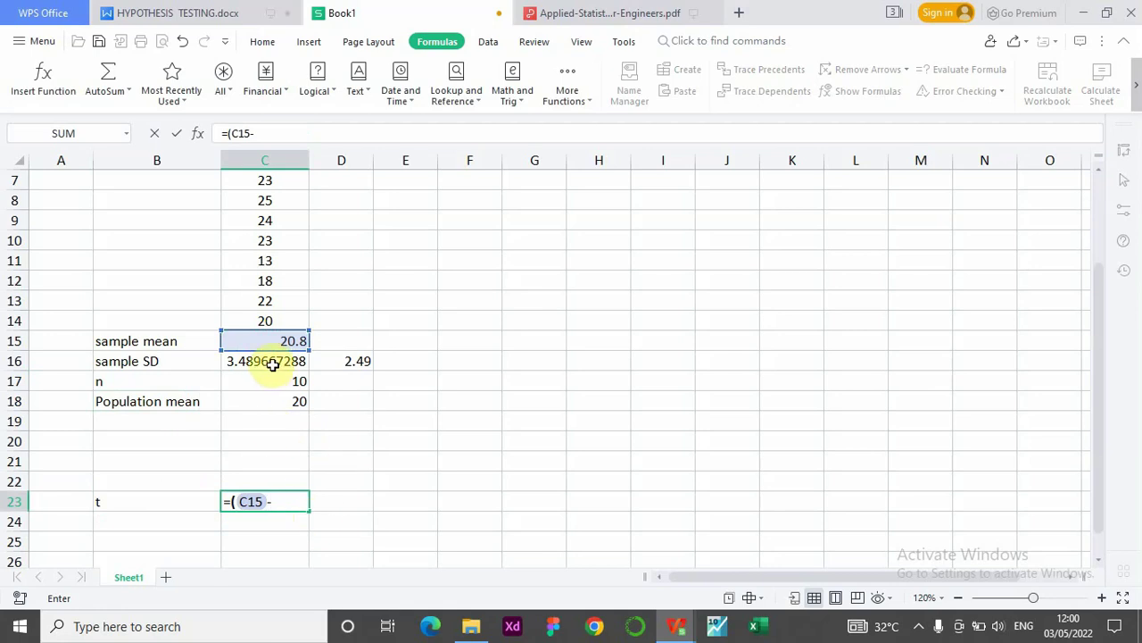
click(268, 403)
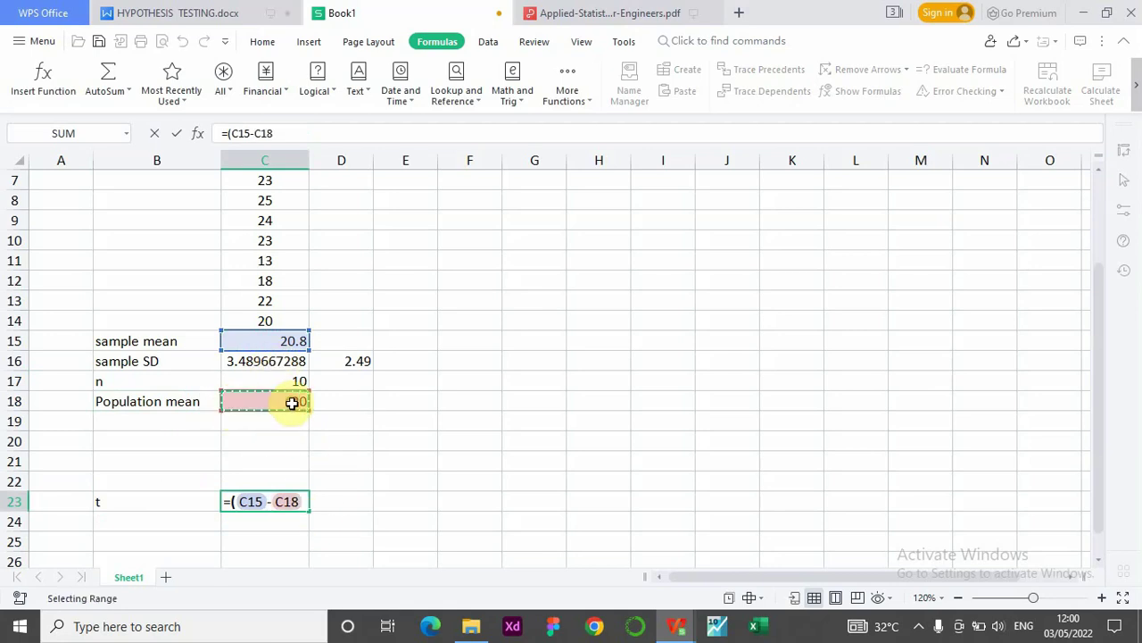
text()/)
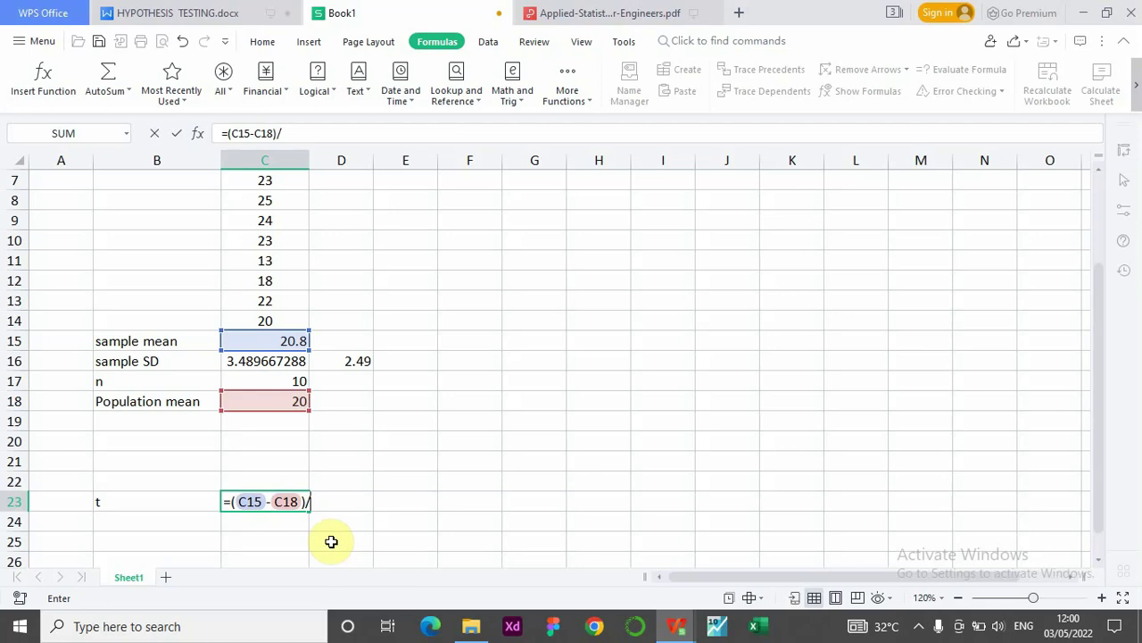
Step: Complete the C23 formula with the denominator (D16/SQRT(C17)), checking it against the t formula in the HYPOTHESIS TESTING document
click(354, 361)
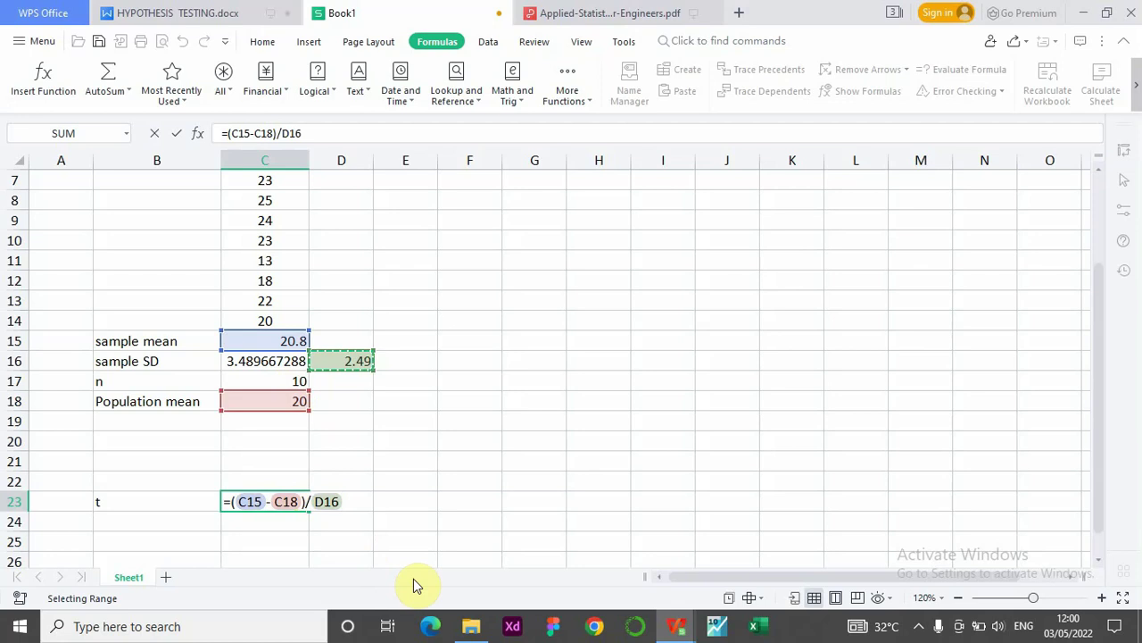
click(310, 502)
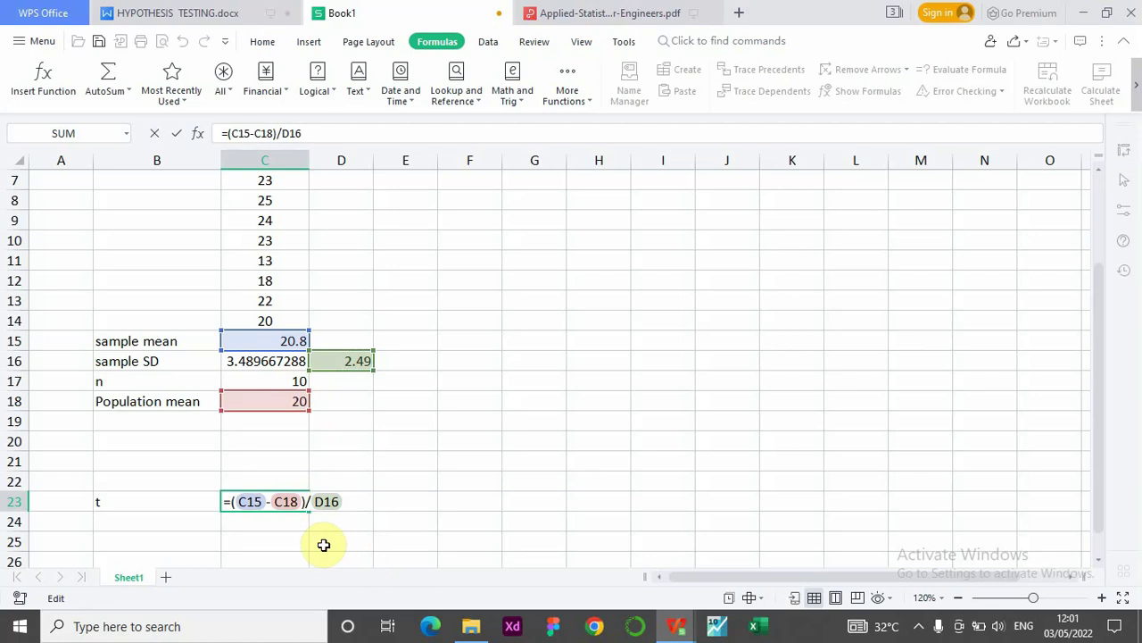
text(()
click(219, 16)
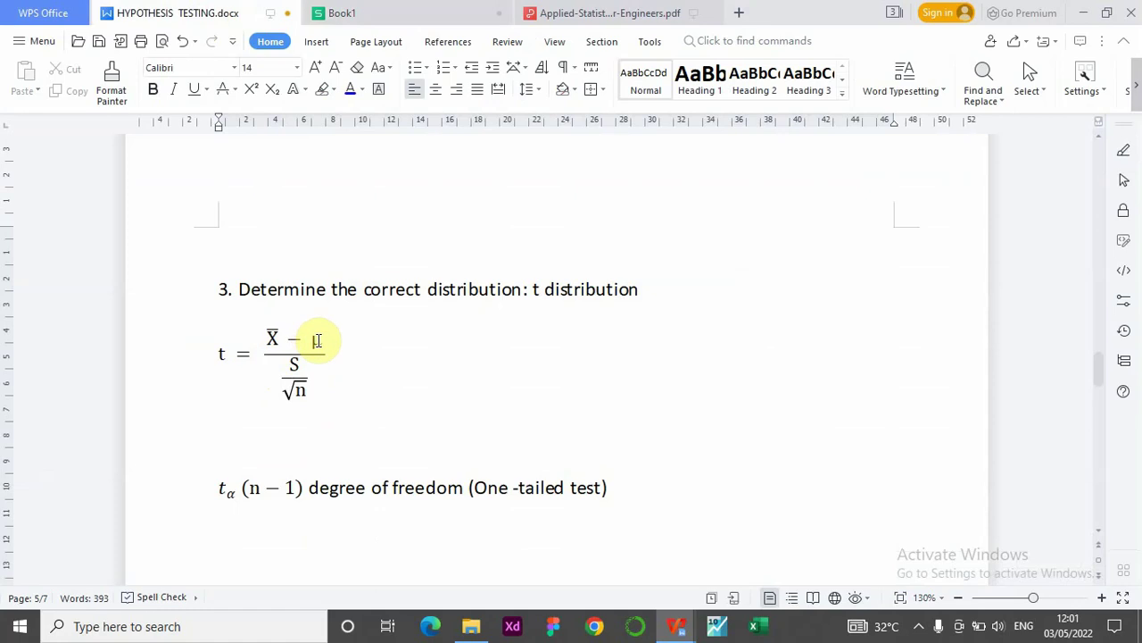
click(394, 20)
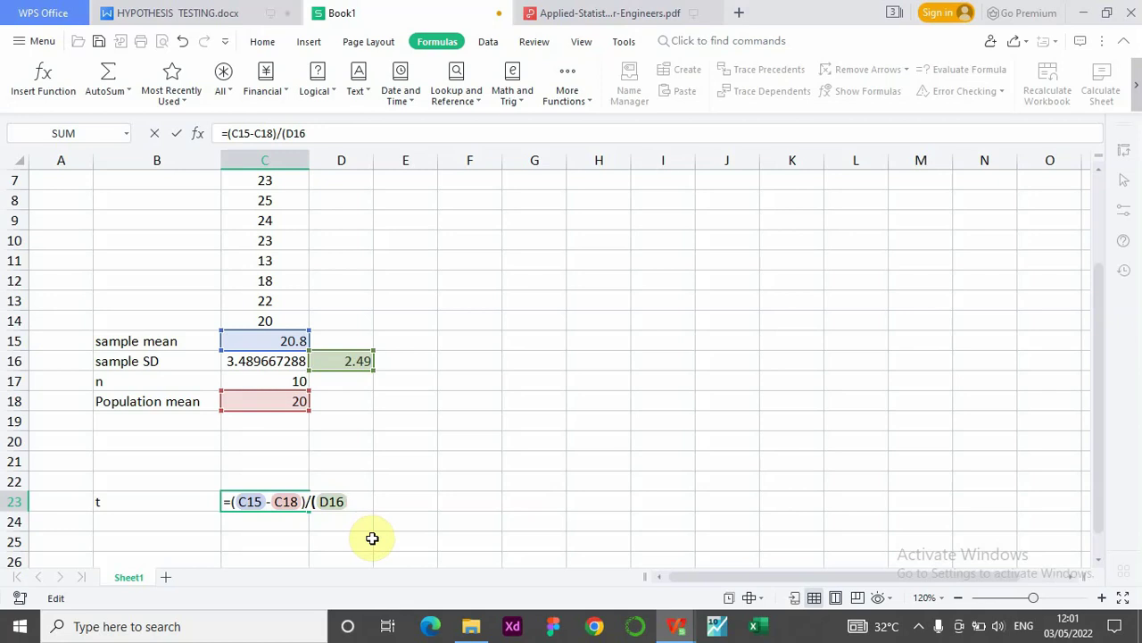
text(/)
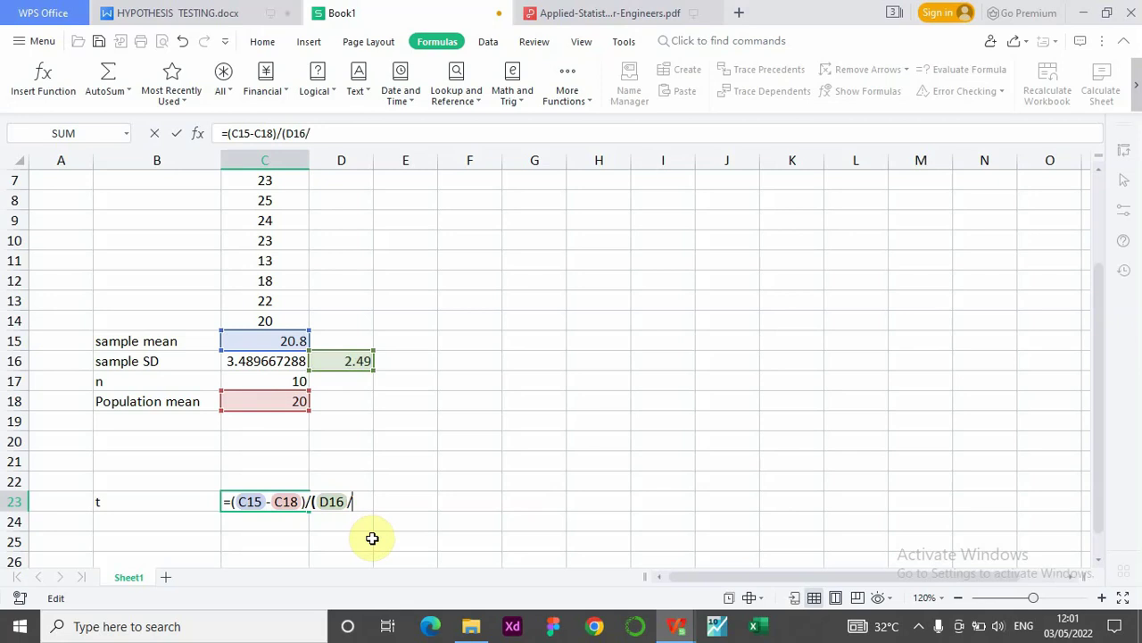
text(sq)
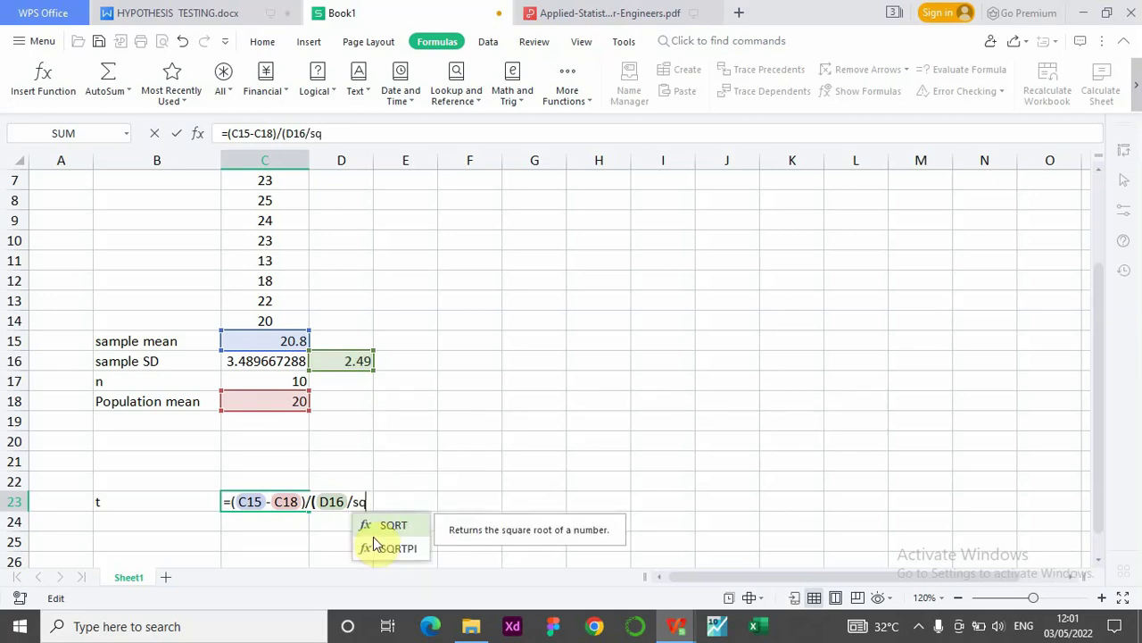
double_click(373, 534)
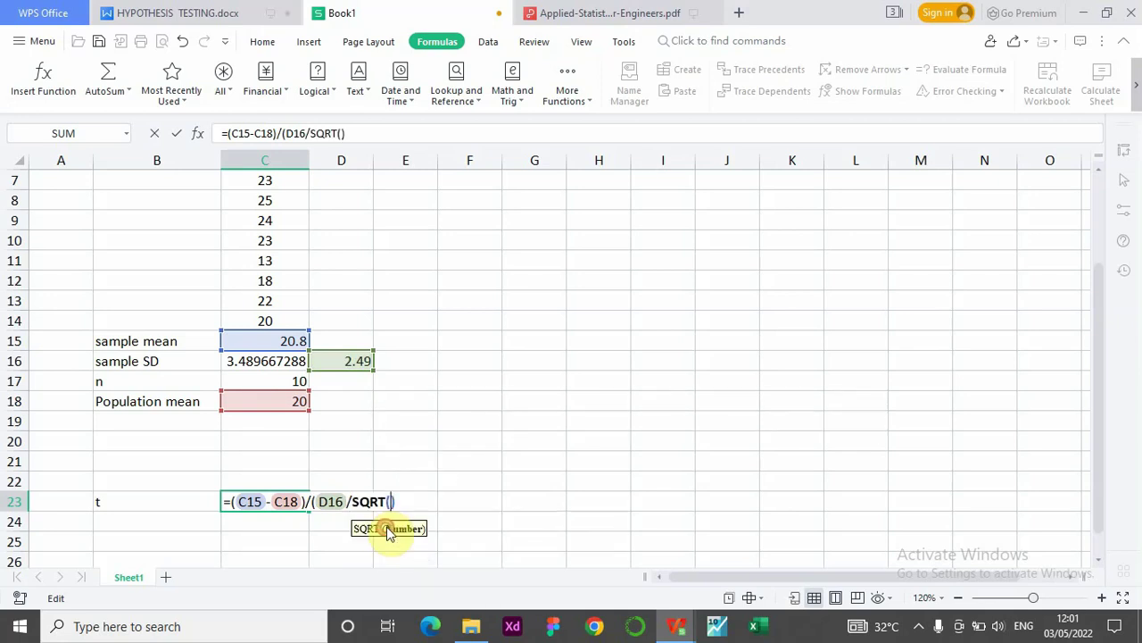
click(286, 381)
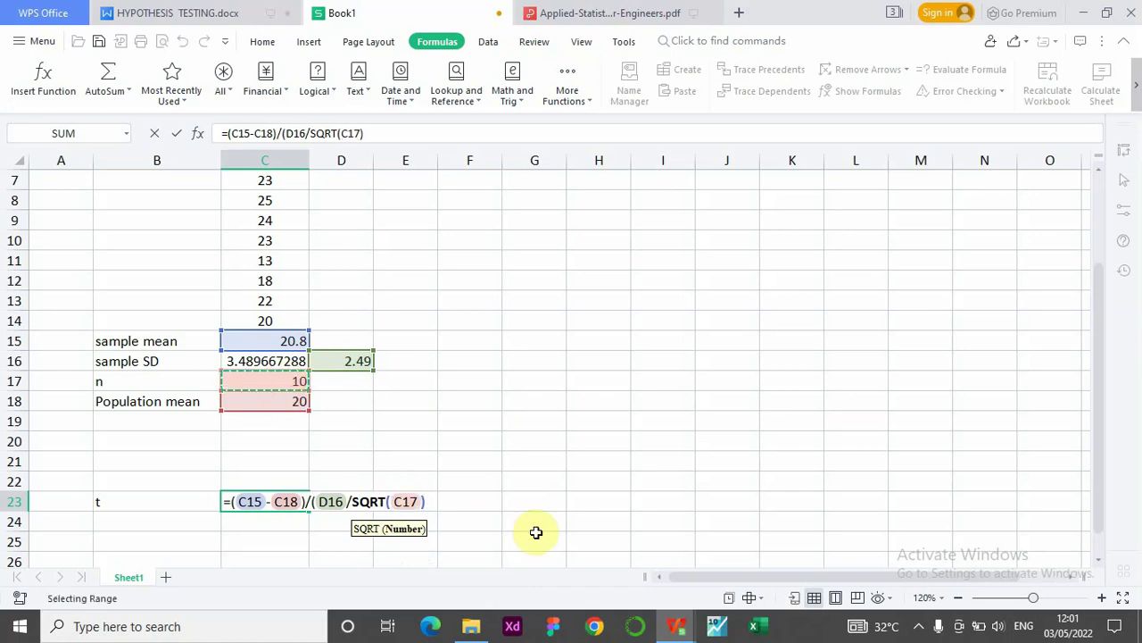
key(Return)
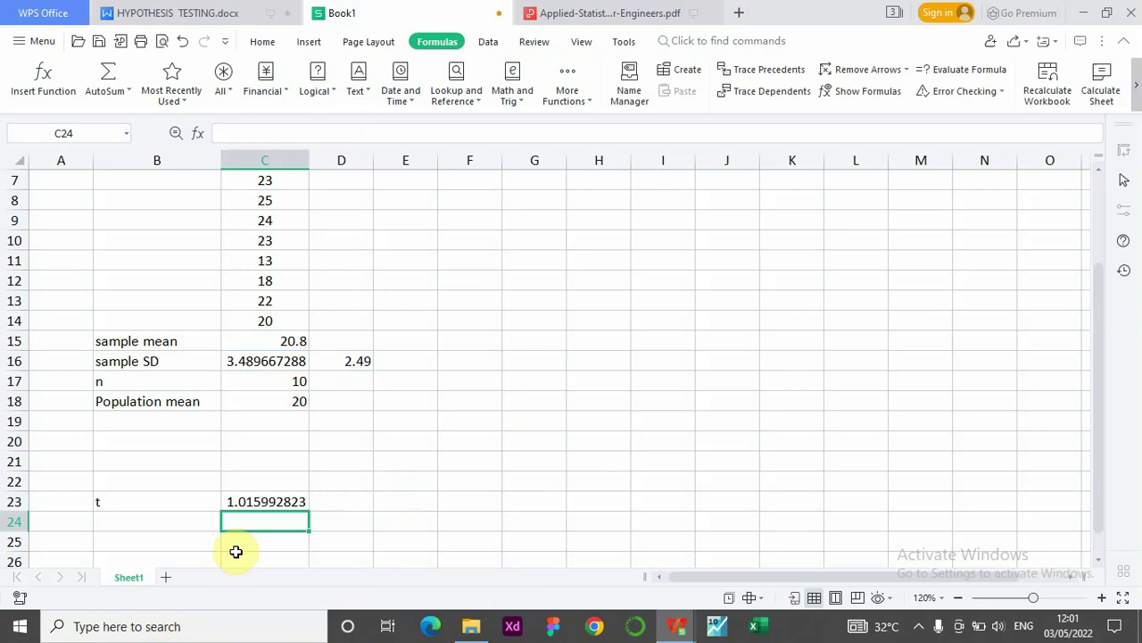
scroll(236, 551, down, 1)
click(266, 461)
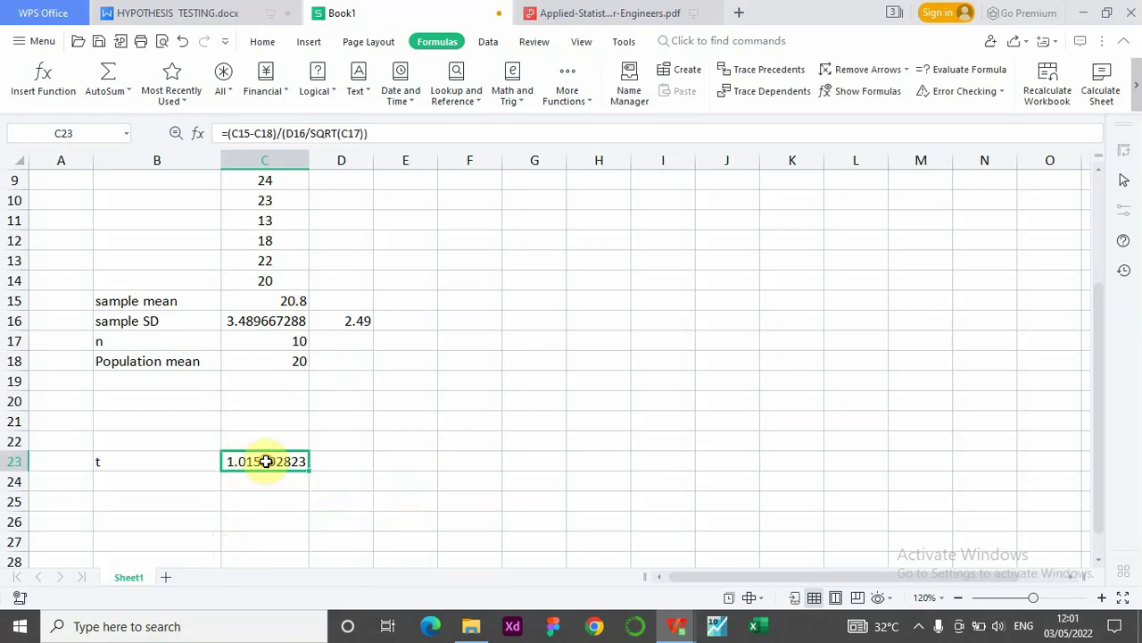
Step: Enter the t statistic rounded to two decimals, 1.02, in D23 beside the calculated t
click(347, 468)
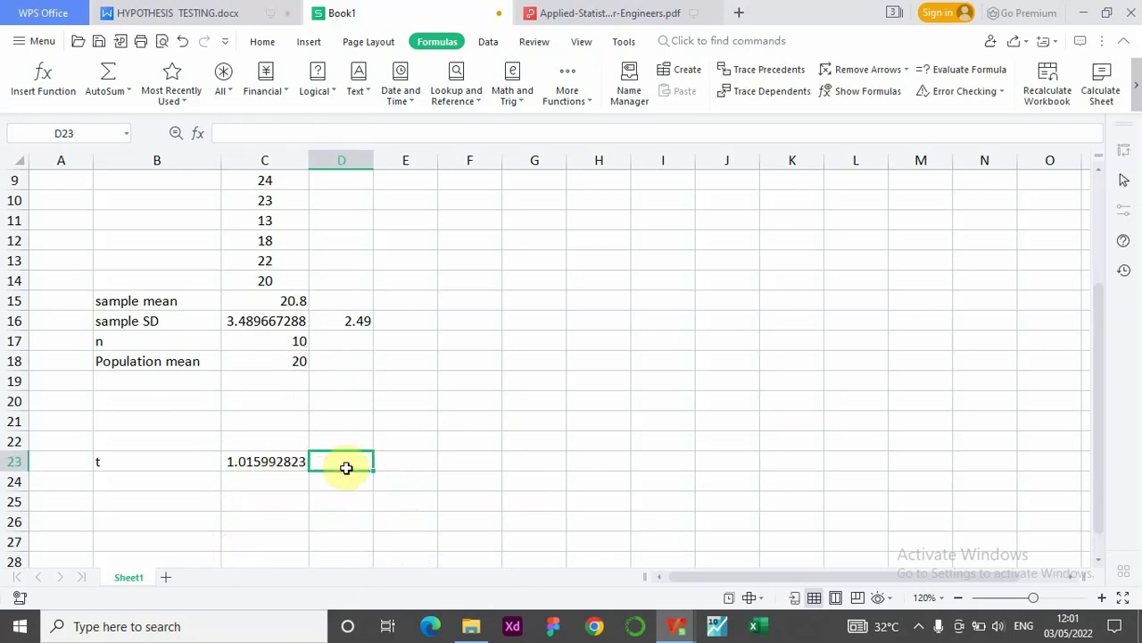
text(1)
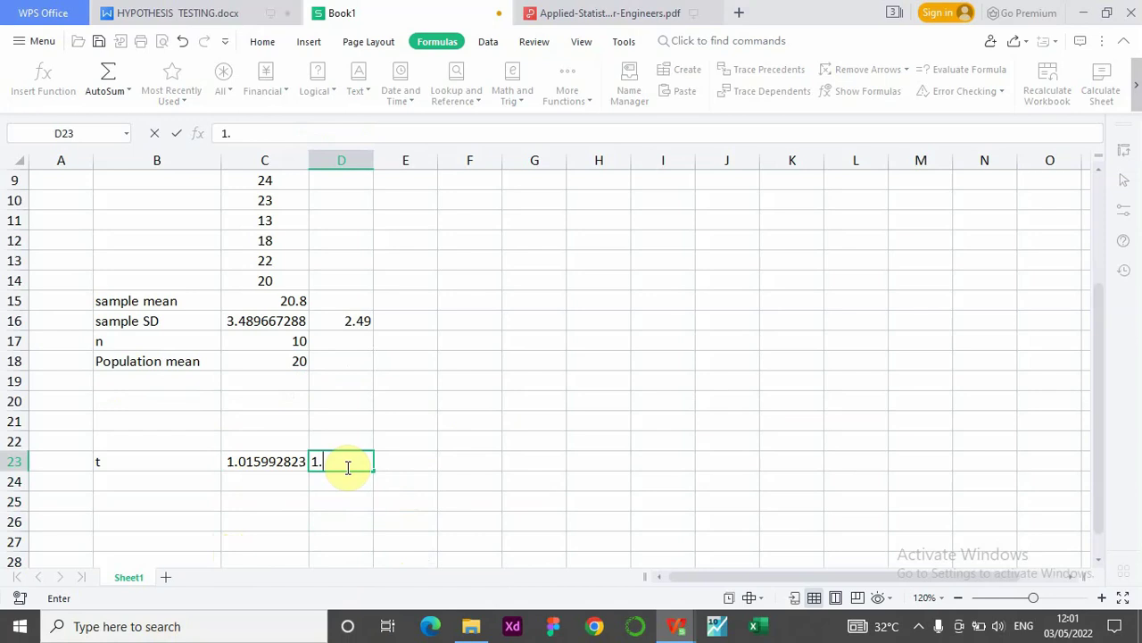
text(.02)
click(264, 461)
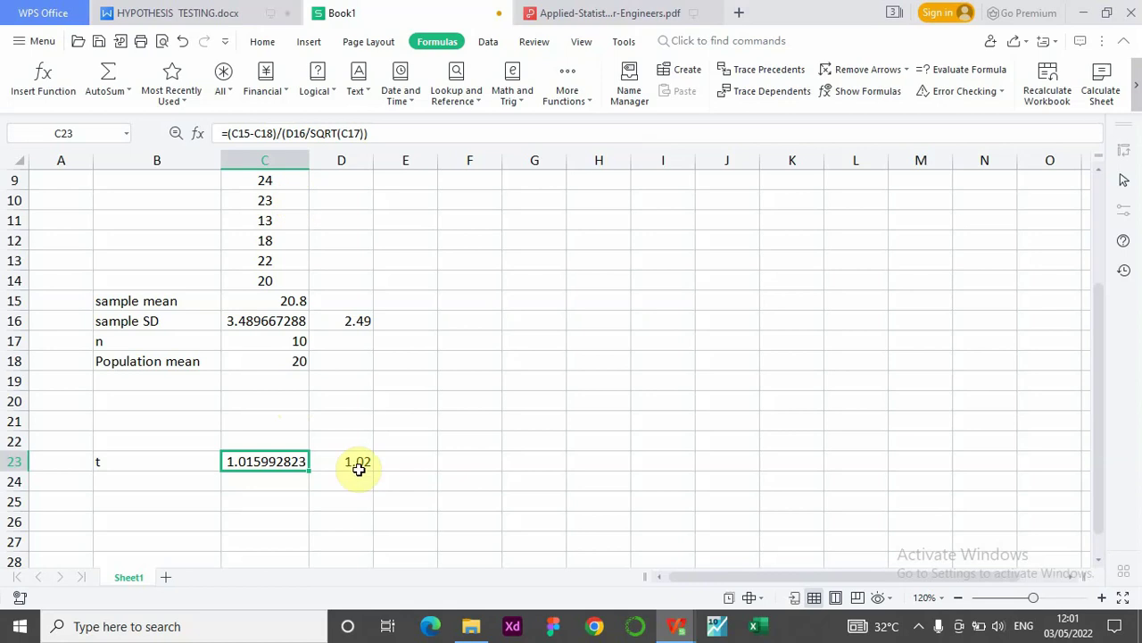
click(166, 480)
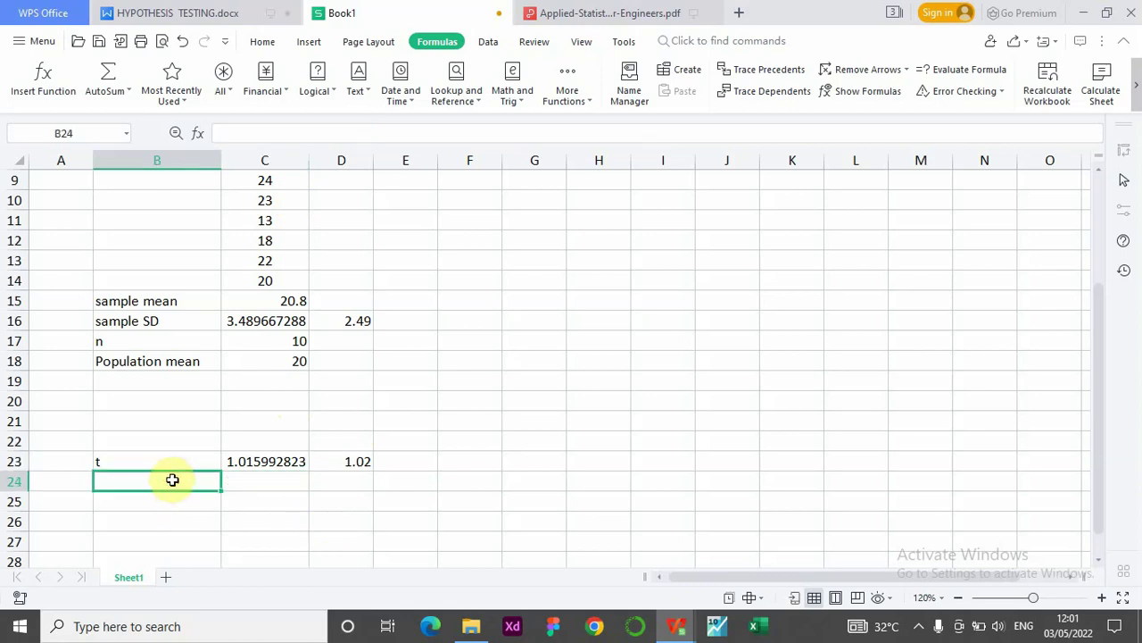
Step: In the HYPOTHESIS TESTING document, extend the t formula in step 3 with the result = 1.02
click(184, 12)
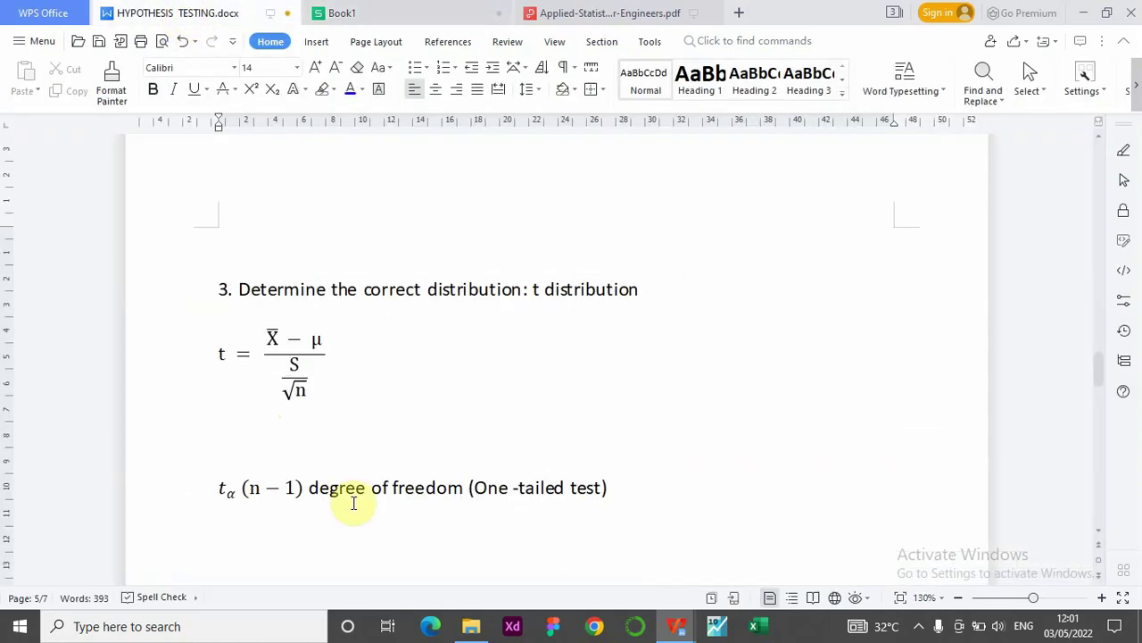
click(398, 9)
scroll(339, 509, down, 1)
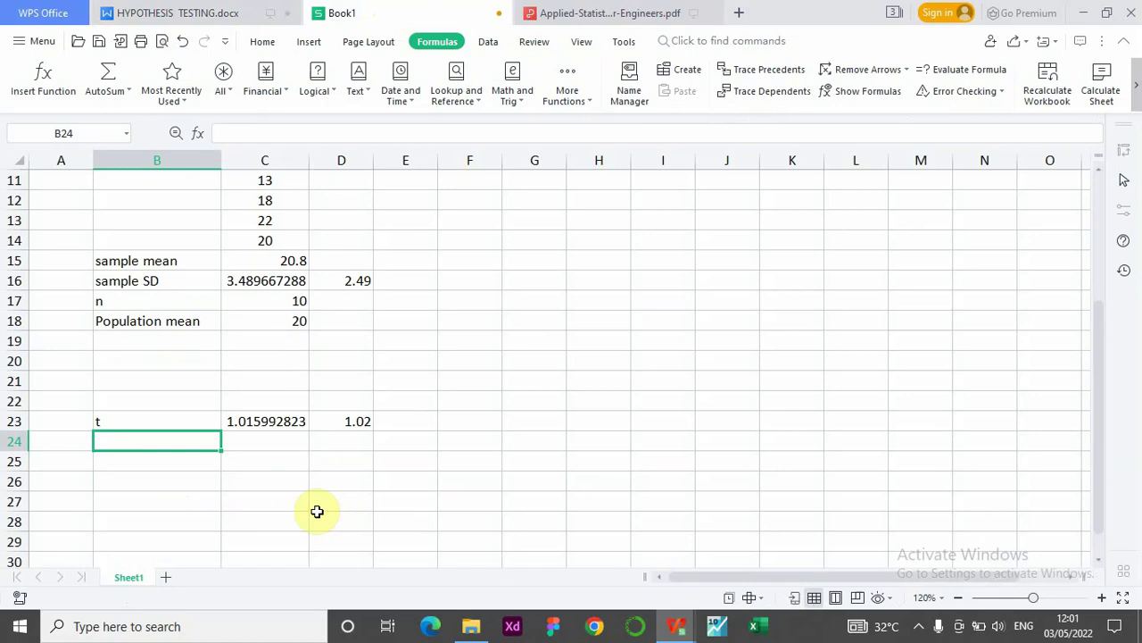
click(219, 13)
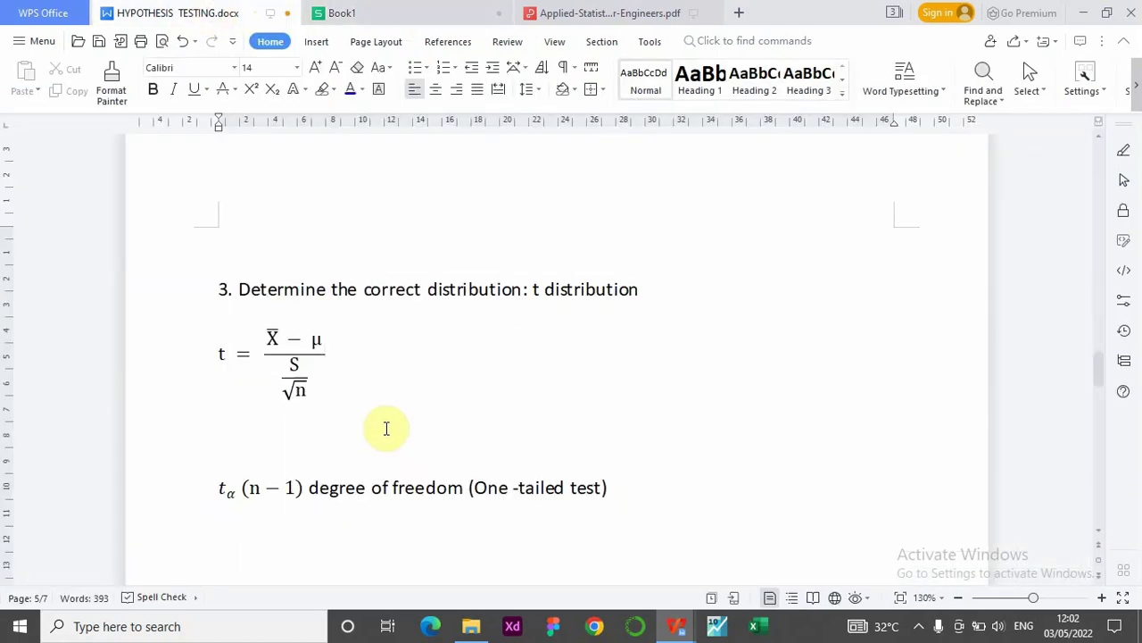
text(=)
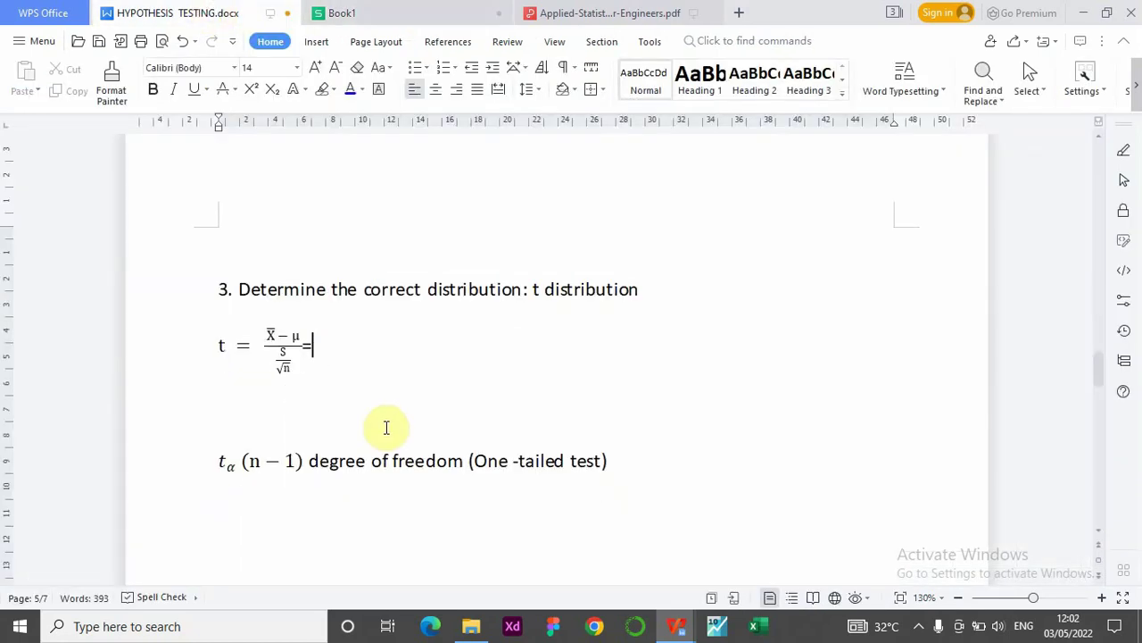
key(BackSpace)
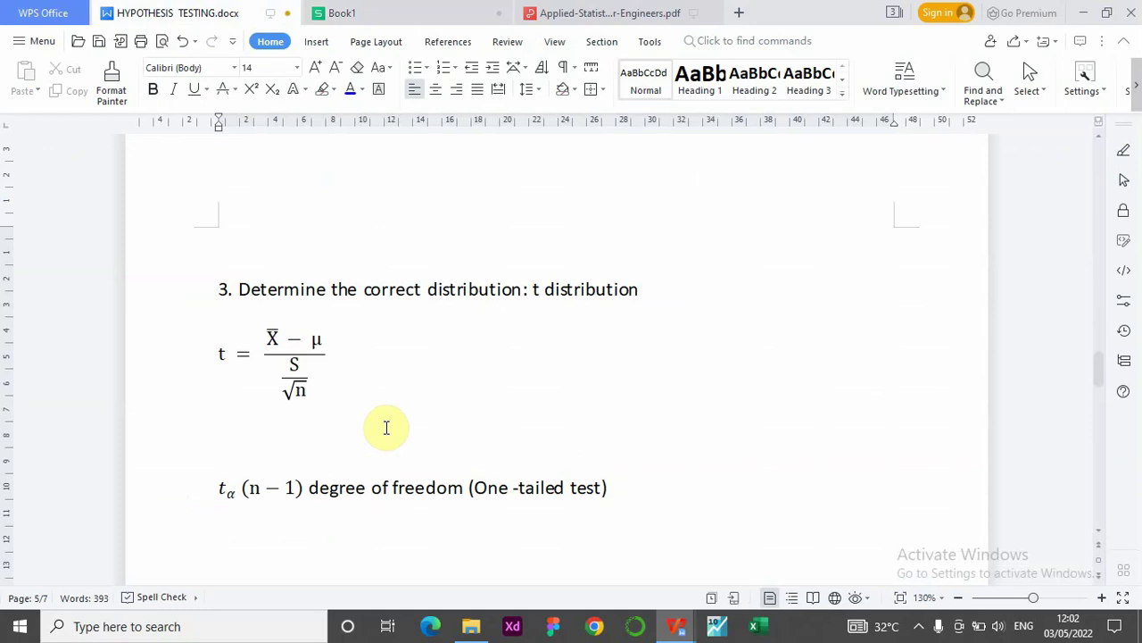
text(= )
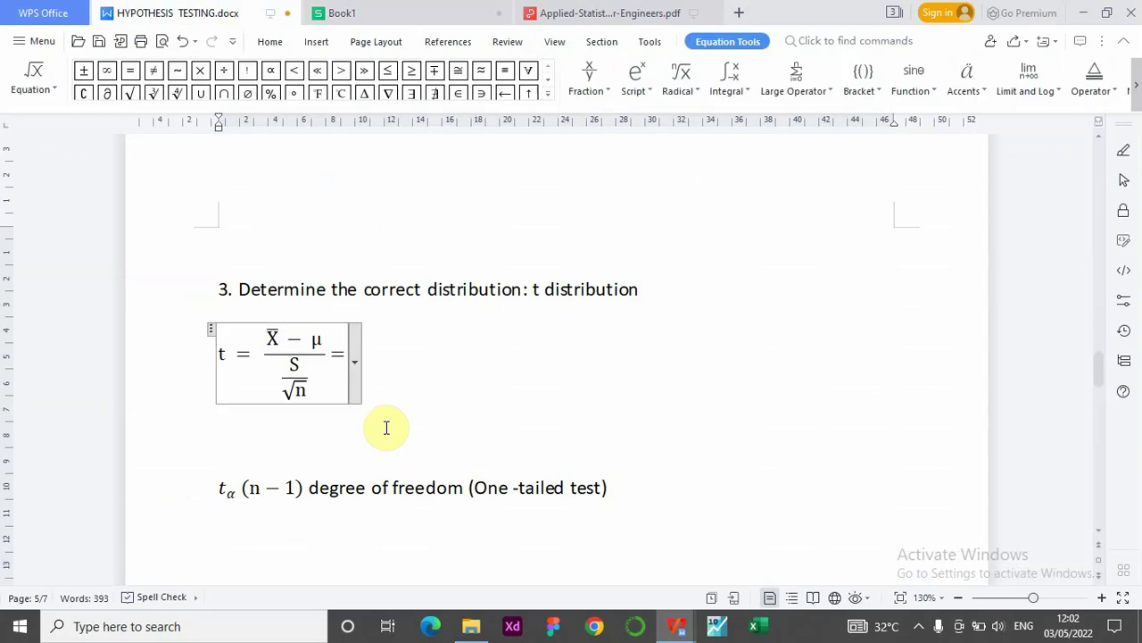
text(1.02)
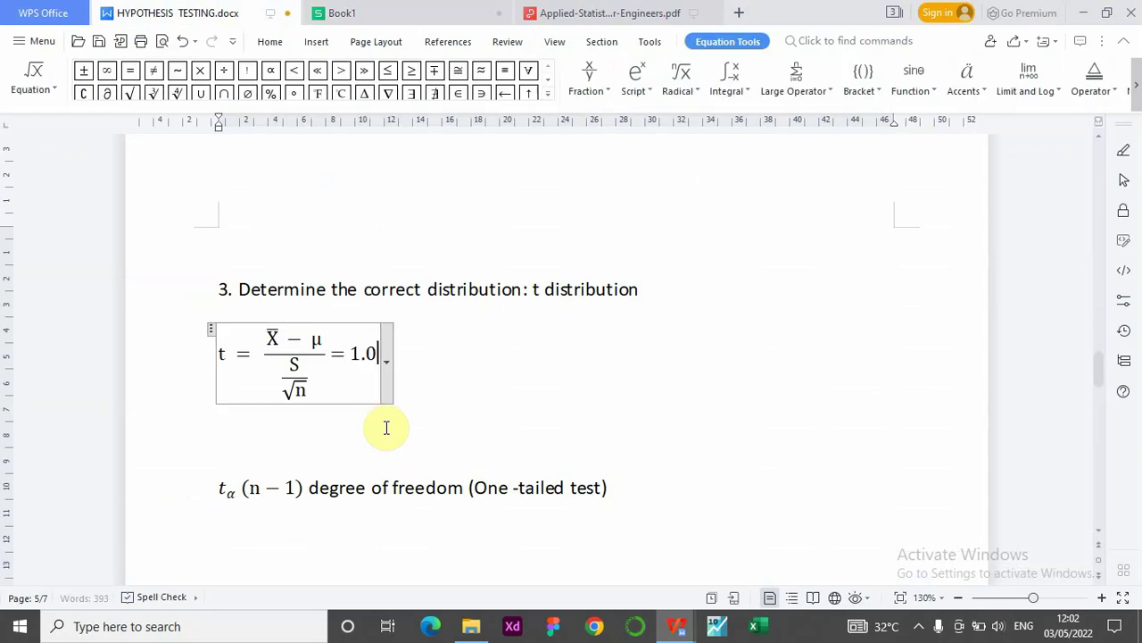
click(539, 435)
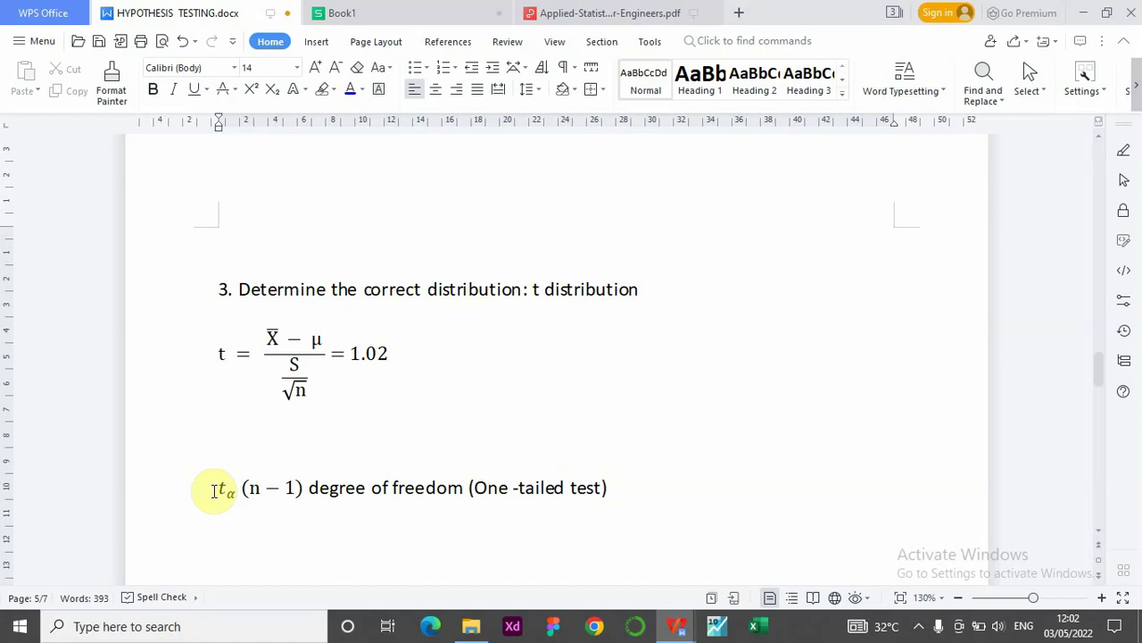
Step: Fill in tcal as 1.02 under step 4, Analyze the data, checking it against the t formula in step 3
scroll(421, 513, down, 5)
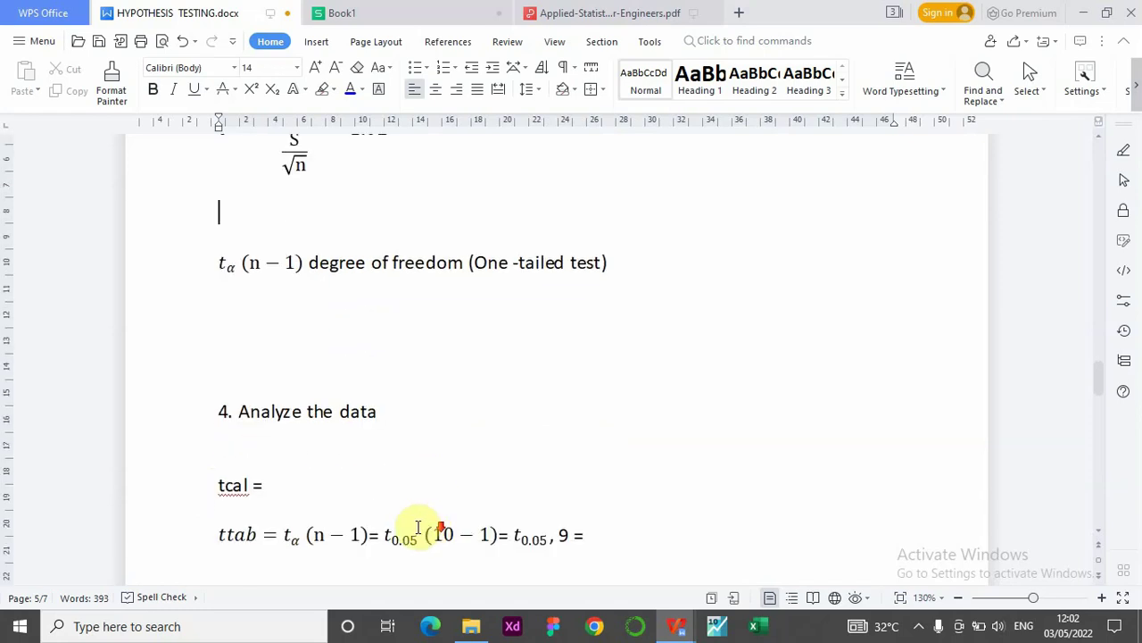
scroll(383, 522, up, 3)
scroll(176, 388, down, 2)
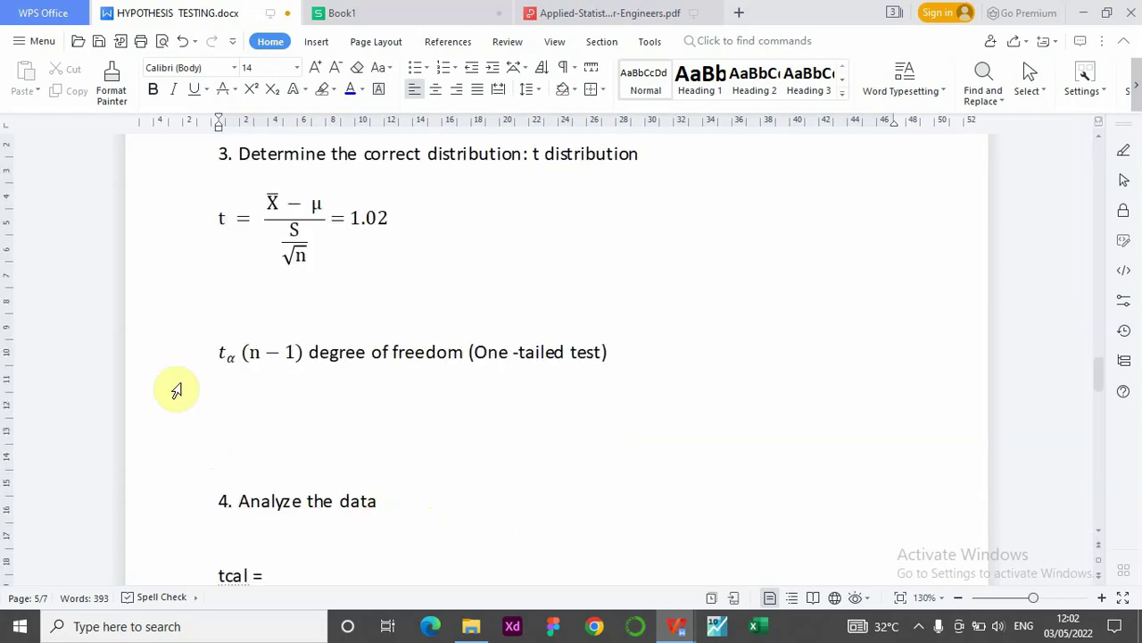
scroll(212, 435, down, 1)
scroll(212, 436, down, 3)
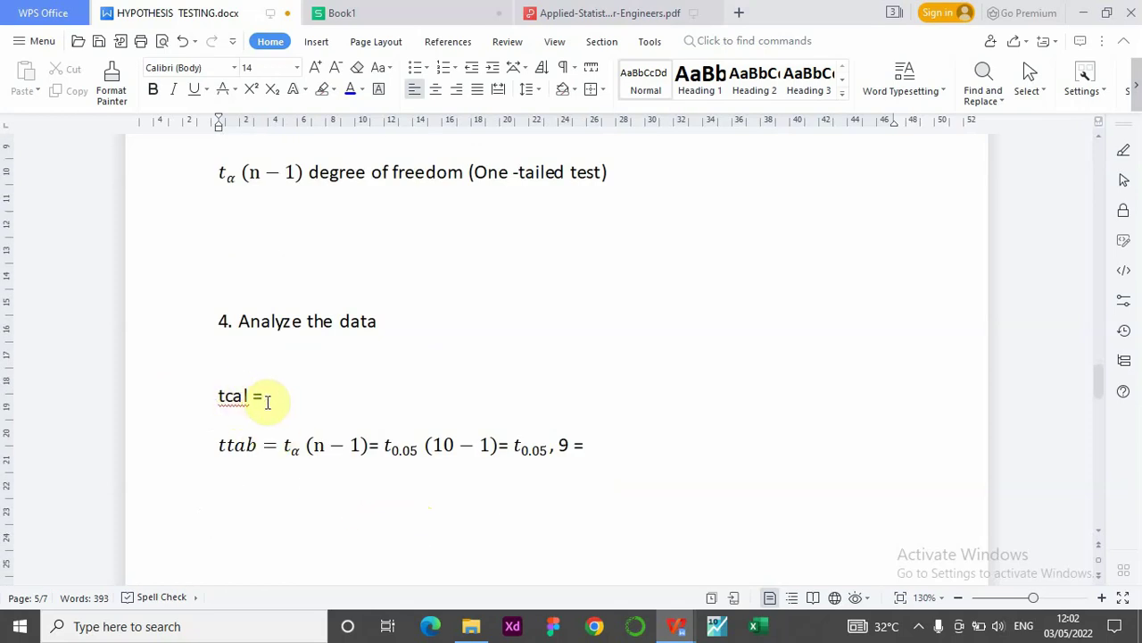
scroll(282, 410, up, 5)
scroll(375, 372, up, 1)
scroll(365, 365, down, 9)
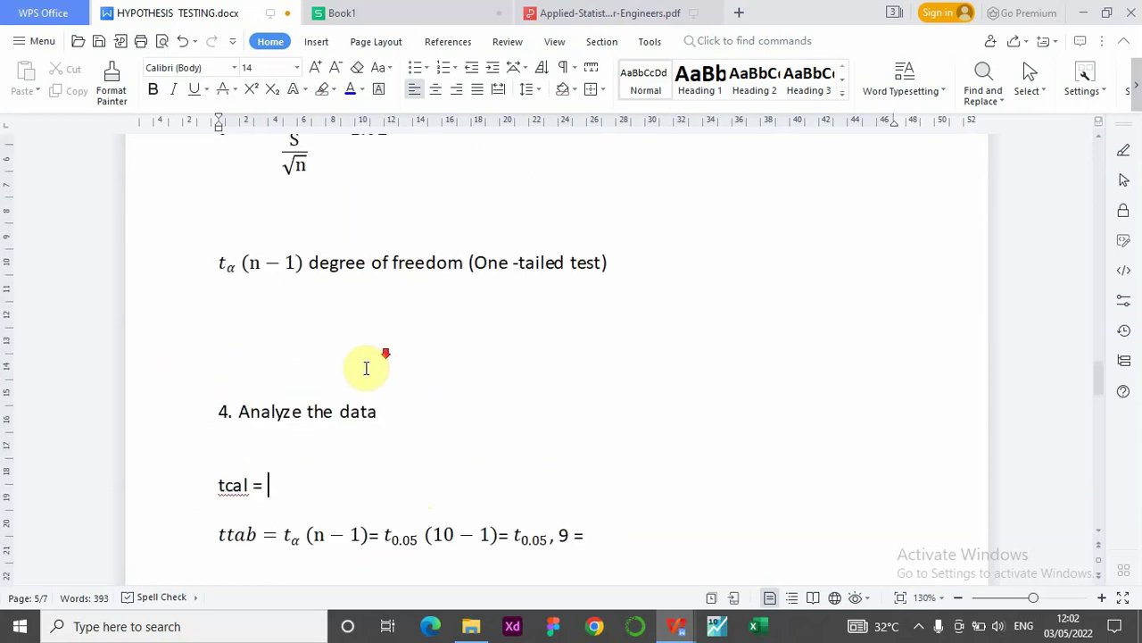
text(.02)
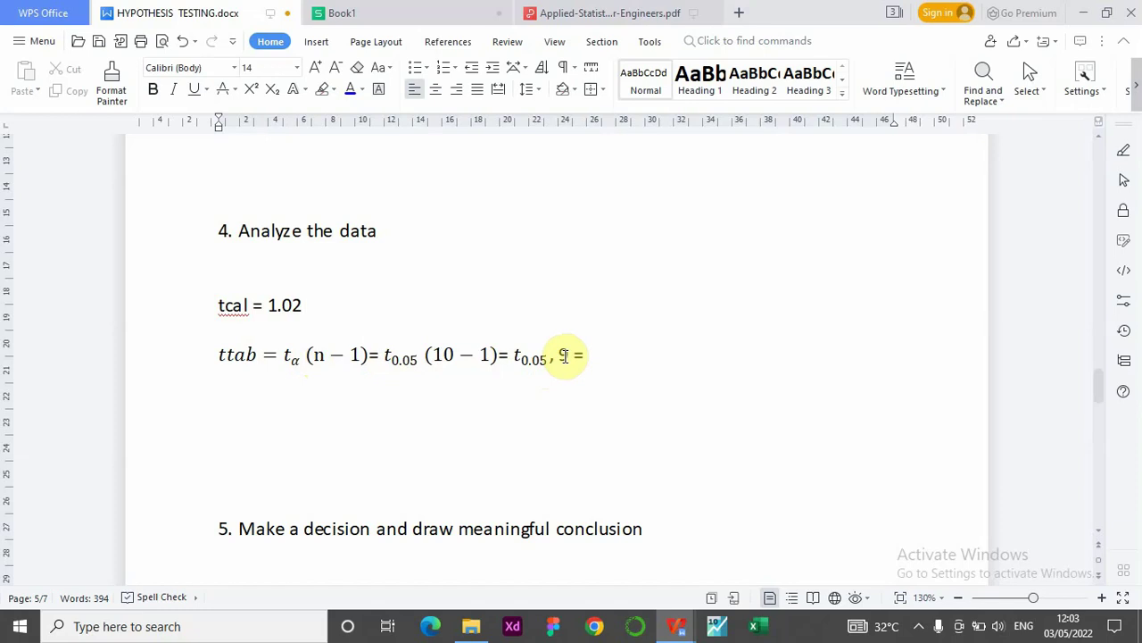
Step: Look up t for α .05 and 9 degrees of freedom in the Applied Statistics PDF's Table V, and complete the document's ttab line with 1.833
click(603, 14)
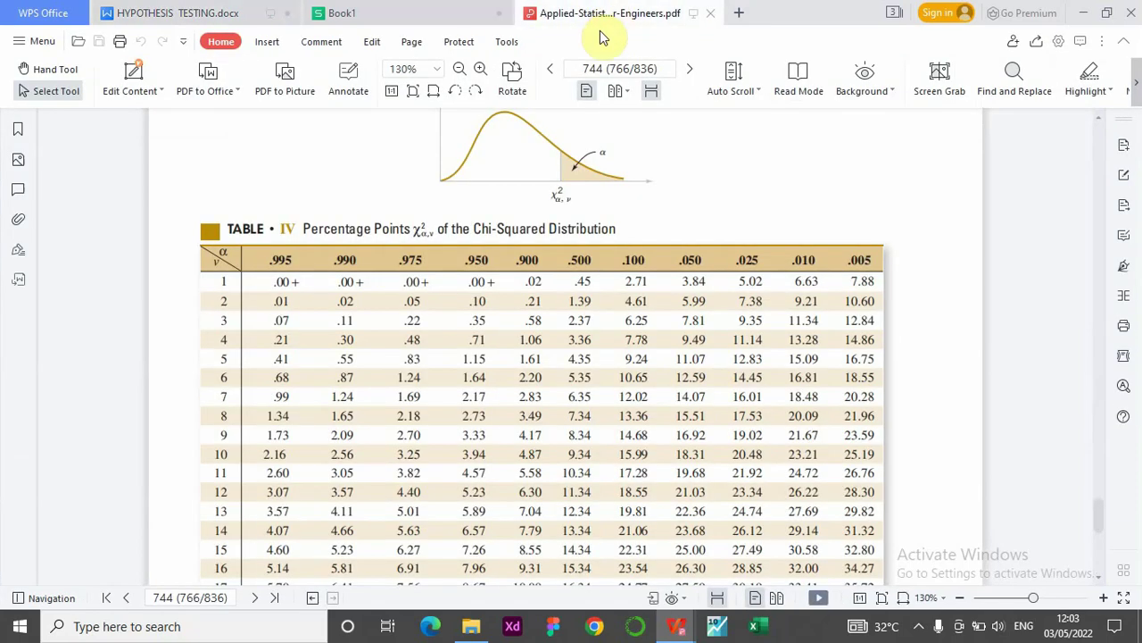
scroll(536, 339, down, 1)
scroll(541, 375, up, 3)
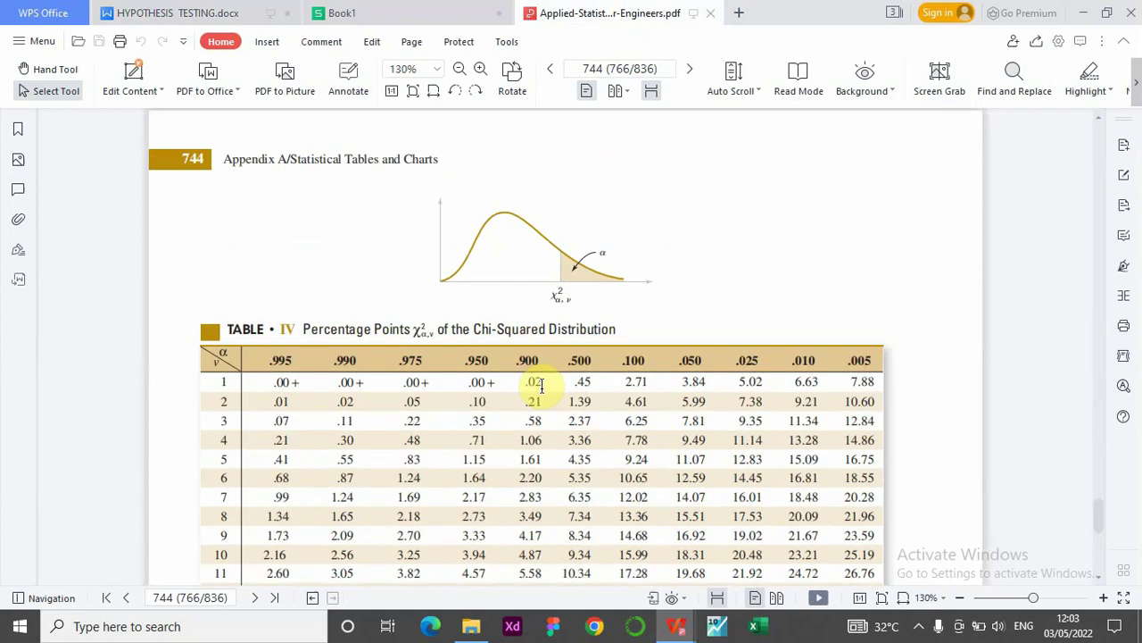
scroll(541, 384, down, 10)
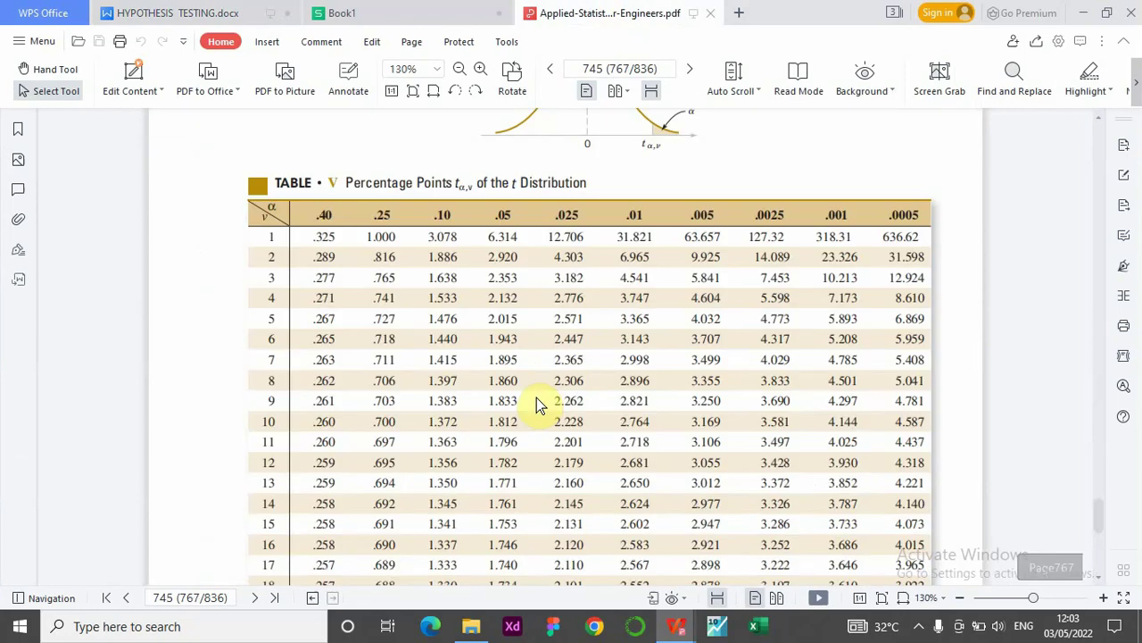
scroll(536, 397, down, 1)
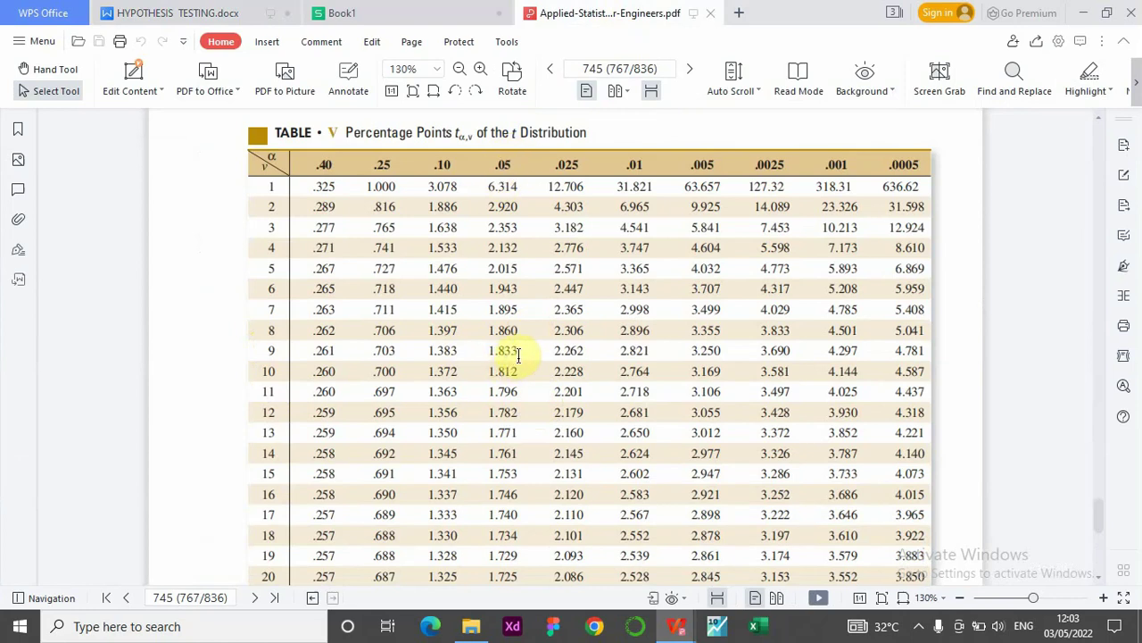
click(205, 16)
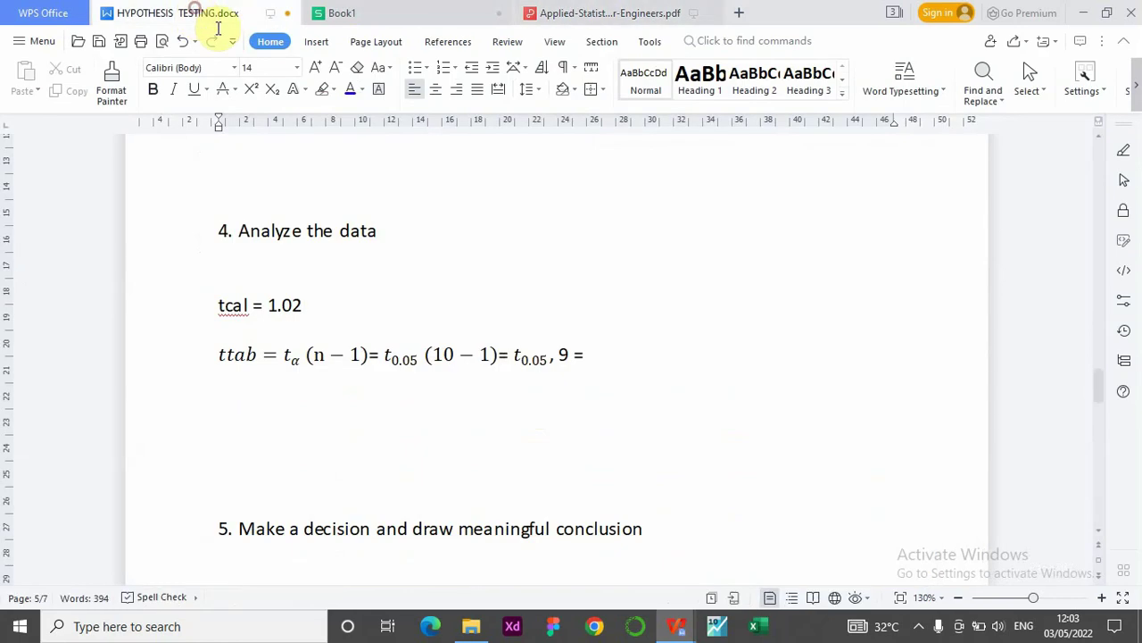
click(599, 357)
text(1)
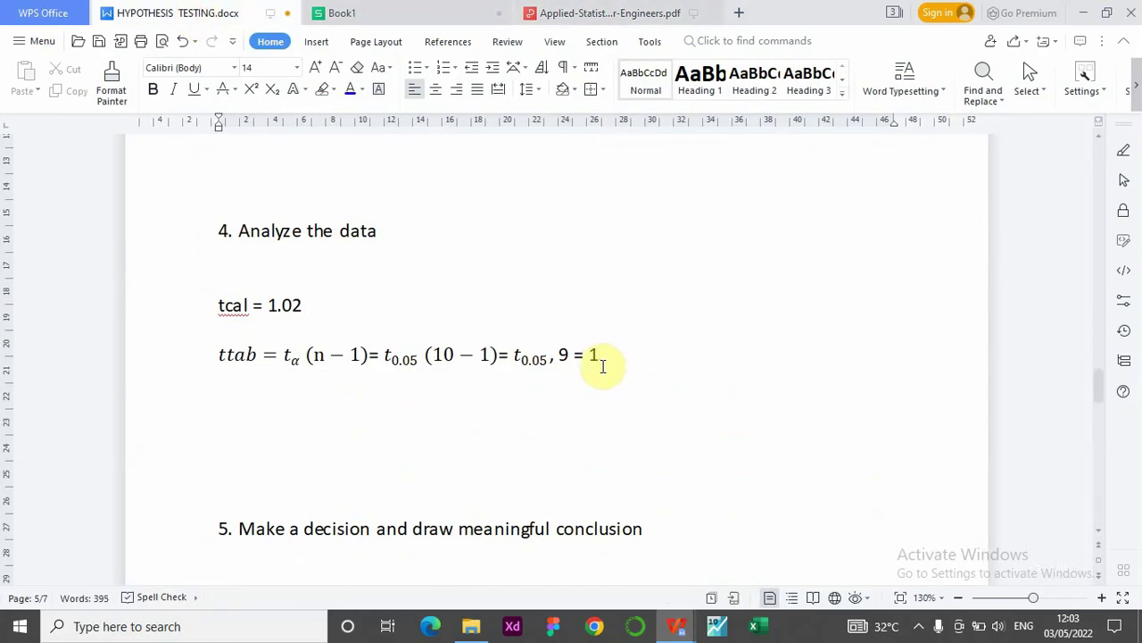
text(.833)
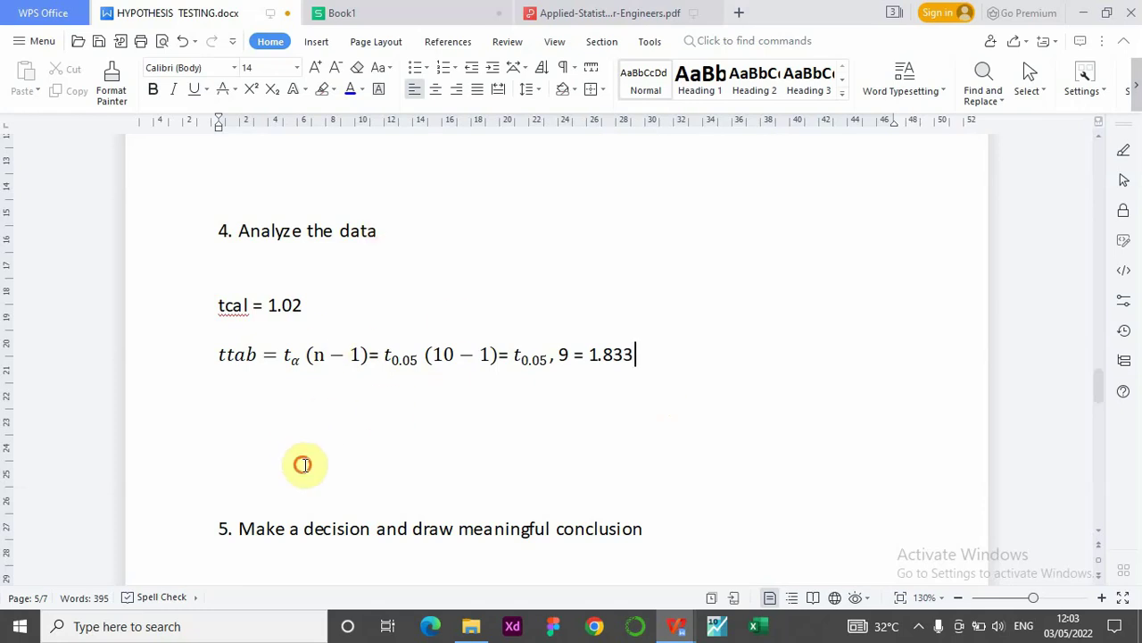
Step: Remove a blank line above the step 5 heading and begin the decision rule below the heading with "Reject H0 (Null)"
scroll(309, 456, down, 2)
scroll(309, 456, down, 2)
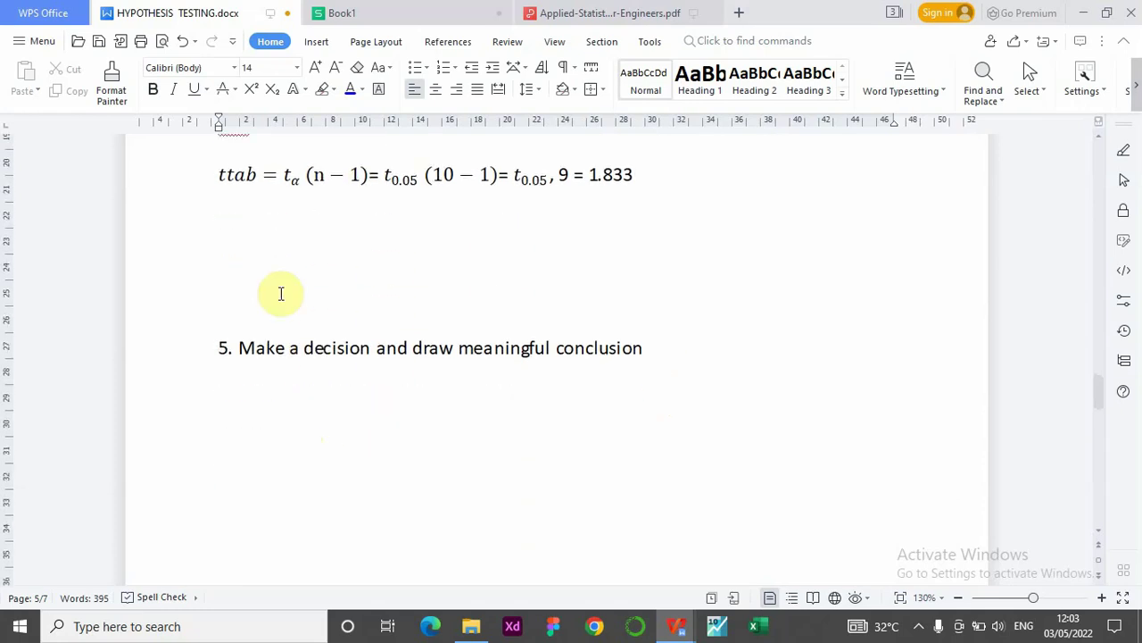
key(BackSpace)
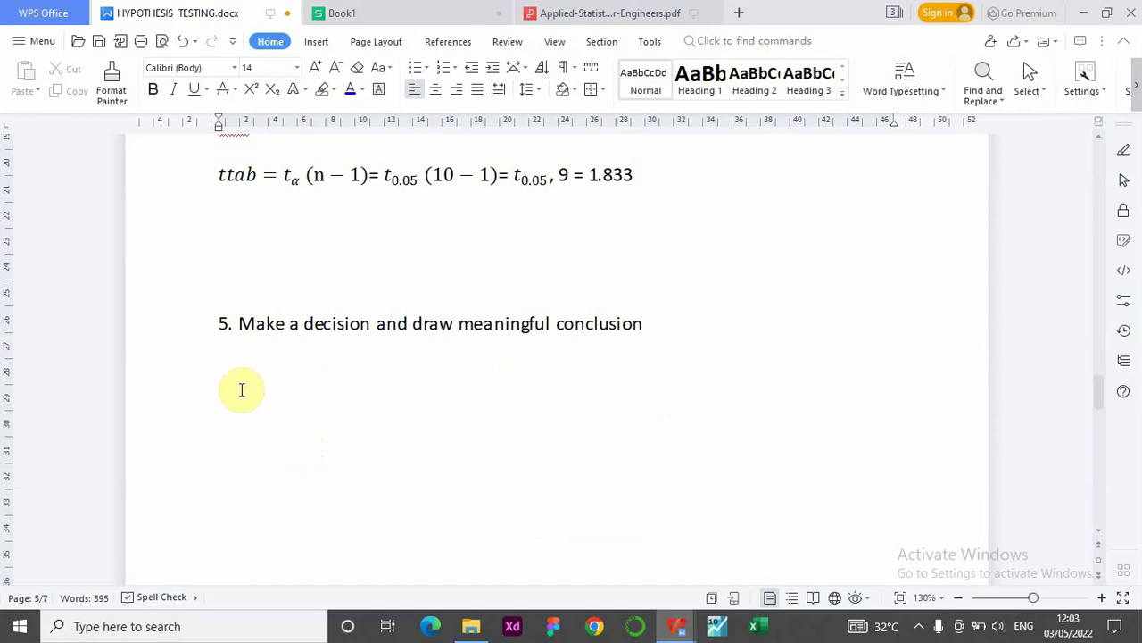
text(es)
text(ect)
text(H)
key(BackSpace)
text(H)
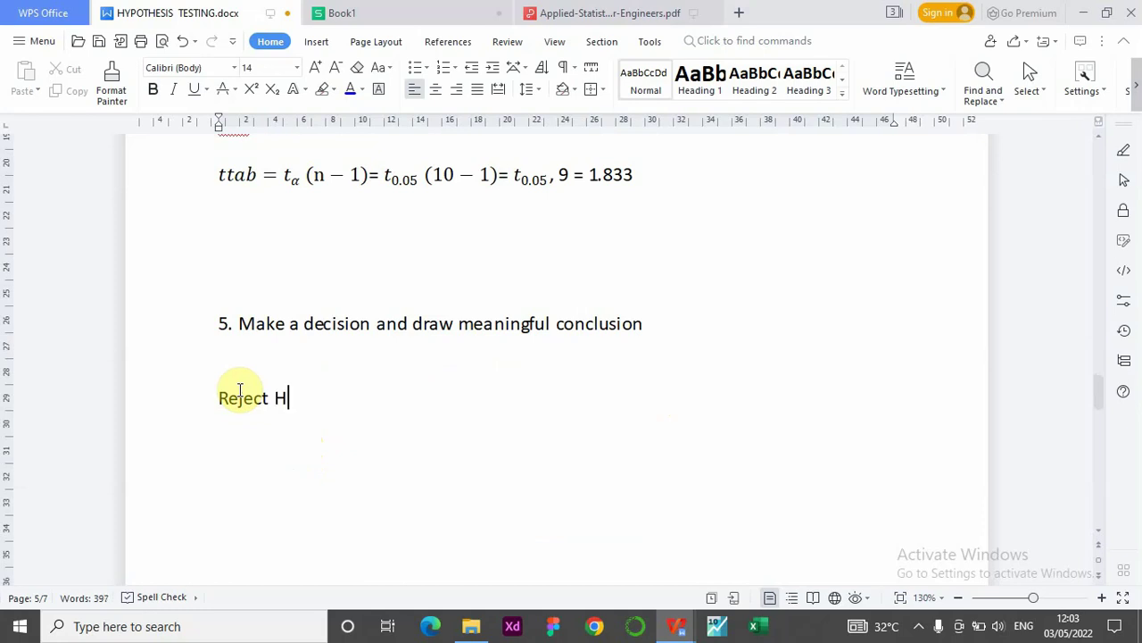
text(0)
text( (hu)
text(ll)
key(BackSpace)
key(BackSpace)
key(BackSpace)
text(H)
key(BackSpace)
text(Null) i)
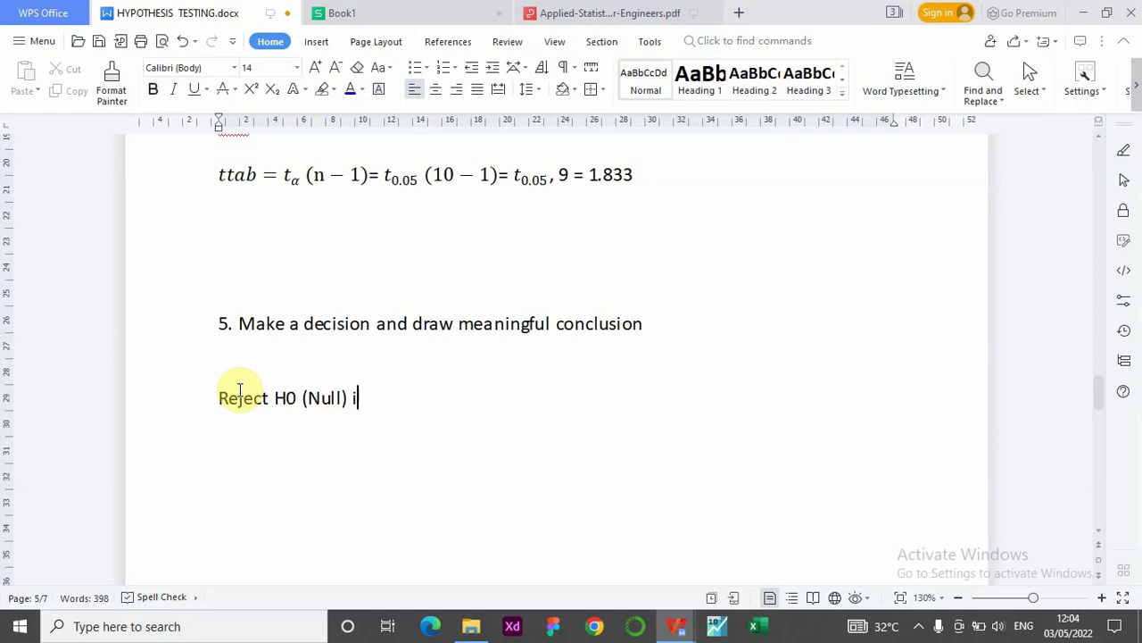
Step: Complete the decision rule under step 5 with "if tcal > ttab, otherwise accept it"
text(f tcal > ttab)
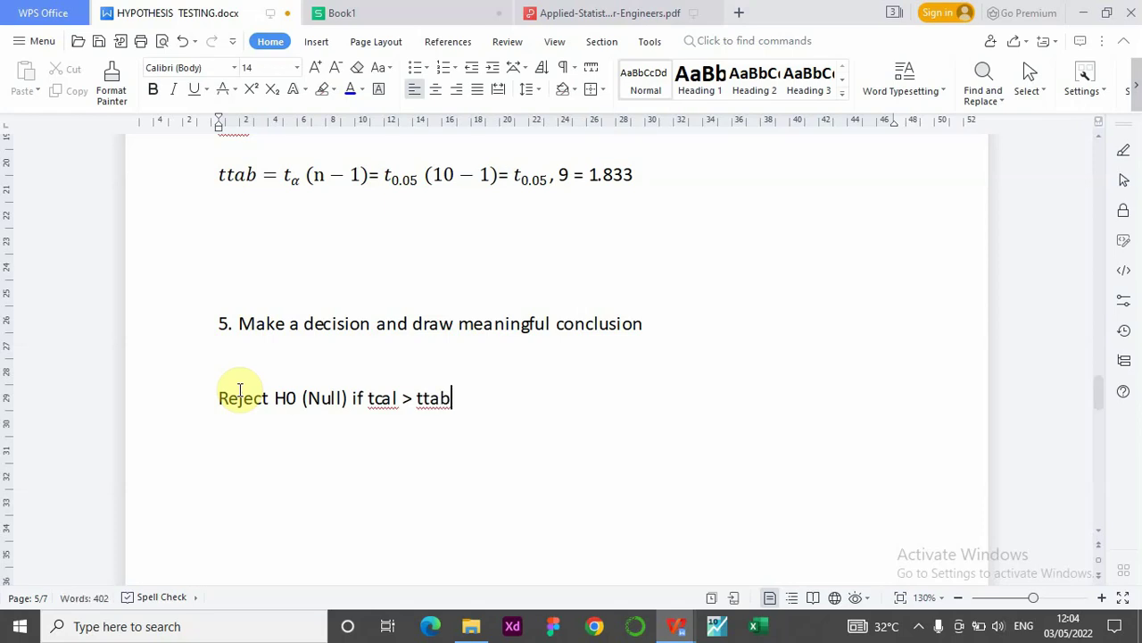
text(, otherwise)
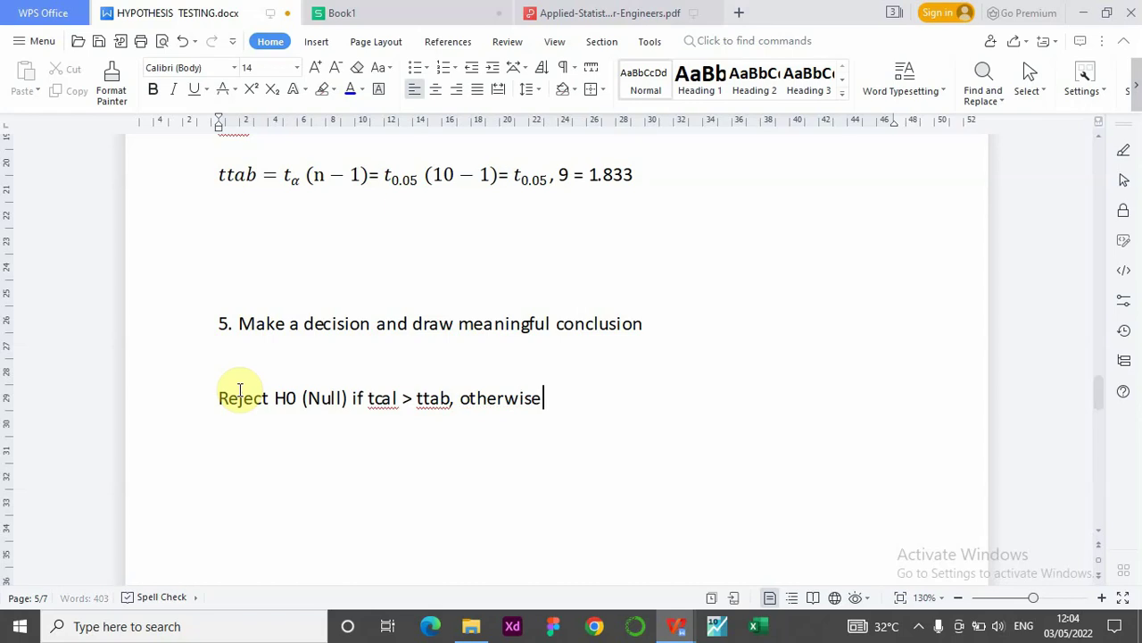
text( accept)
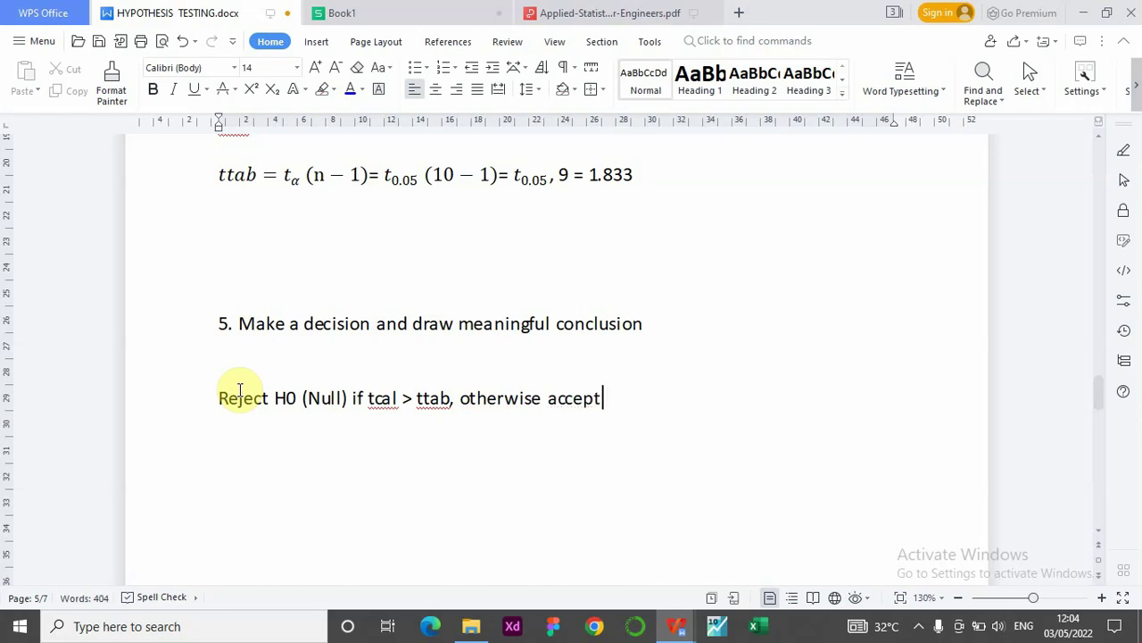
text( it)
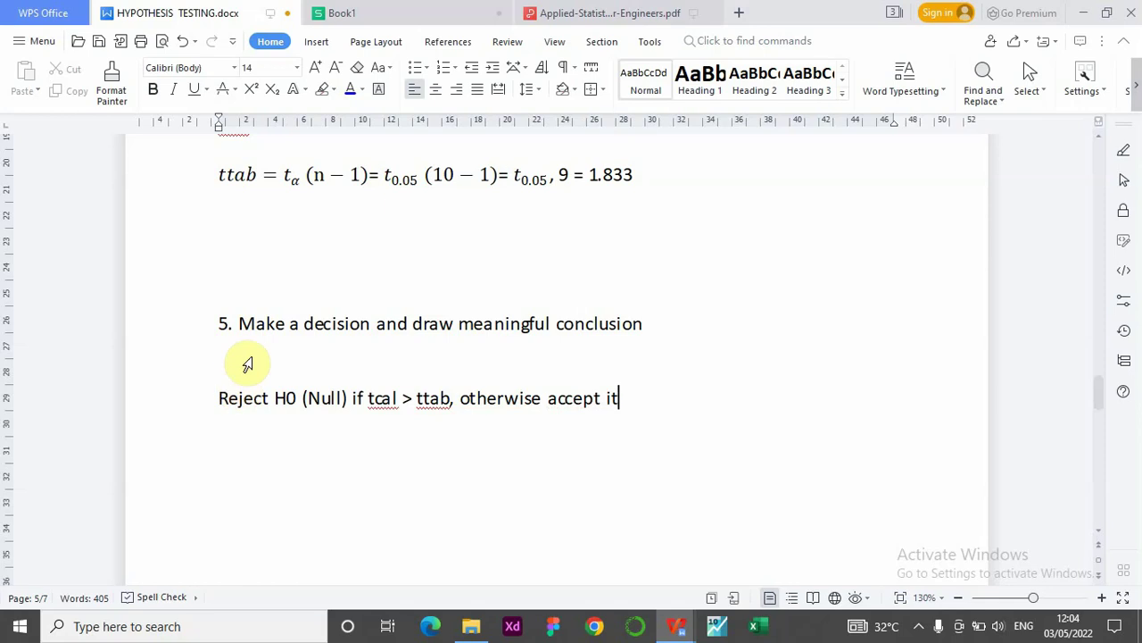
Step: Review the t result in step 3 and compare tcal with ttab in step 4 against the decision rule
scroll(424, 375, up, 3)
scroll(424, 375, up, 5)
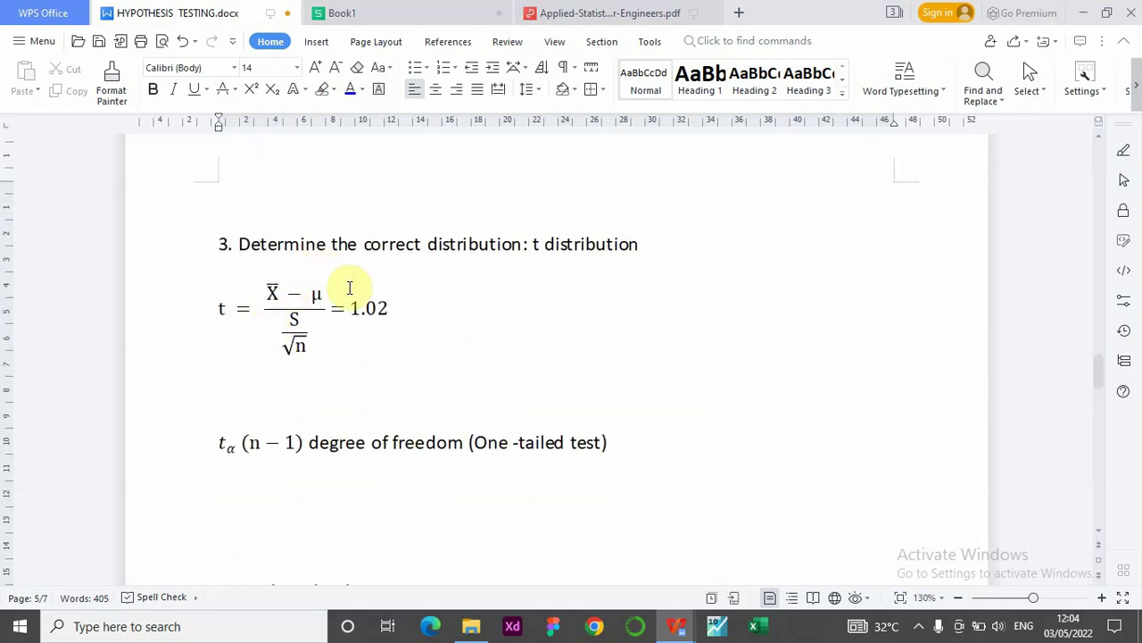
scroll(393, 384, down, 3)
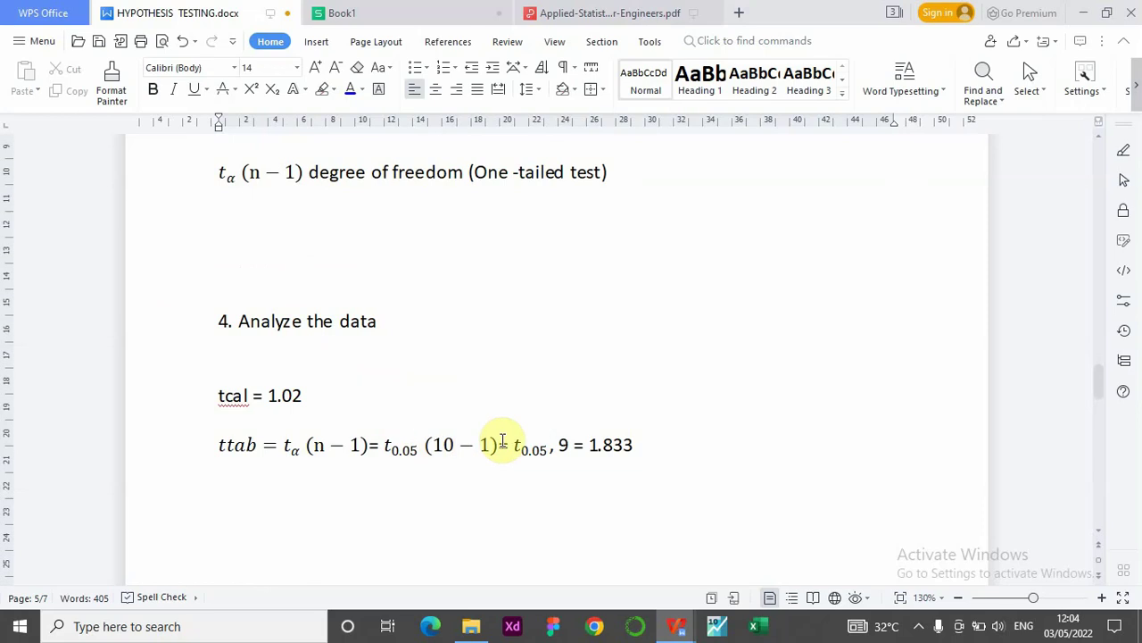
scroll(564, 474, down, 2)
scroll(527, 476, down, 1)
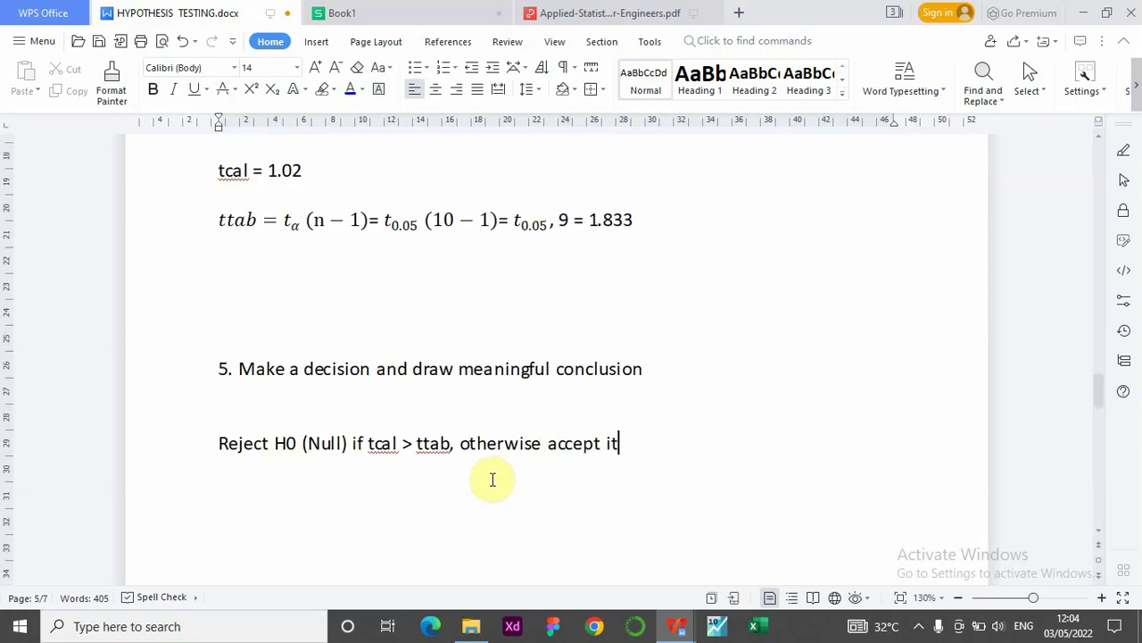
Step: Review the null and alternative hypotheses in step 1 of the Example 1 solution against the decision rule
scroll(477, 472, up, 5)
scroll(473, 464, up, 15)
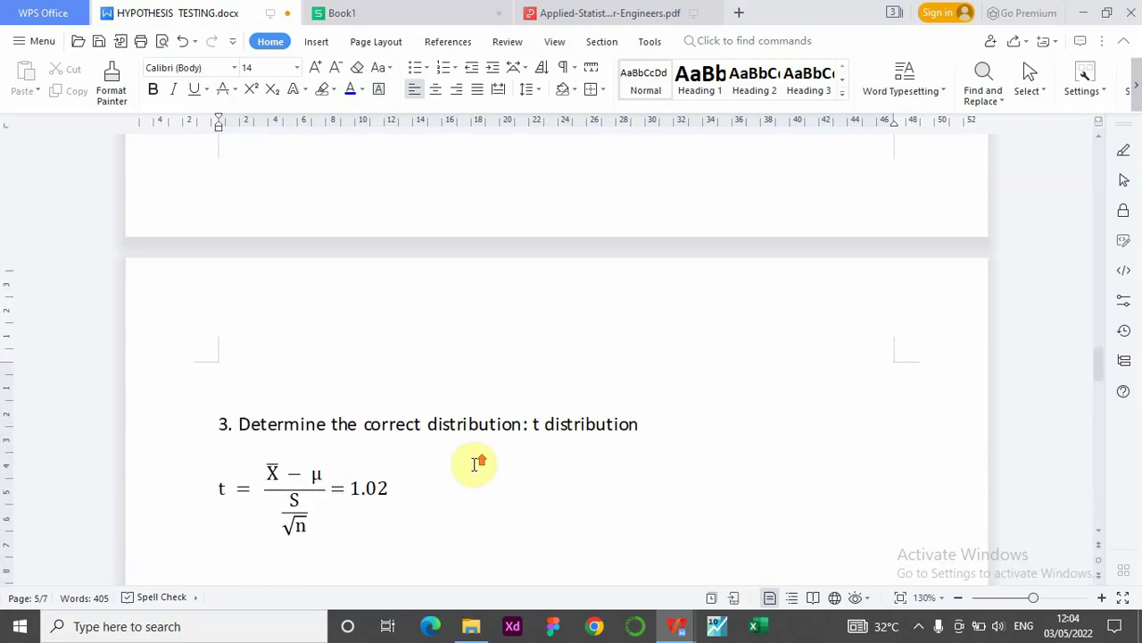
scroll(473, 447, down, 5)
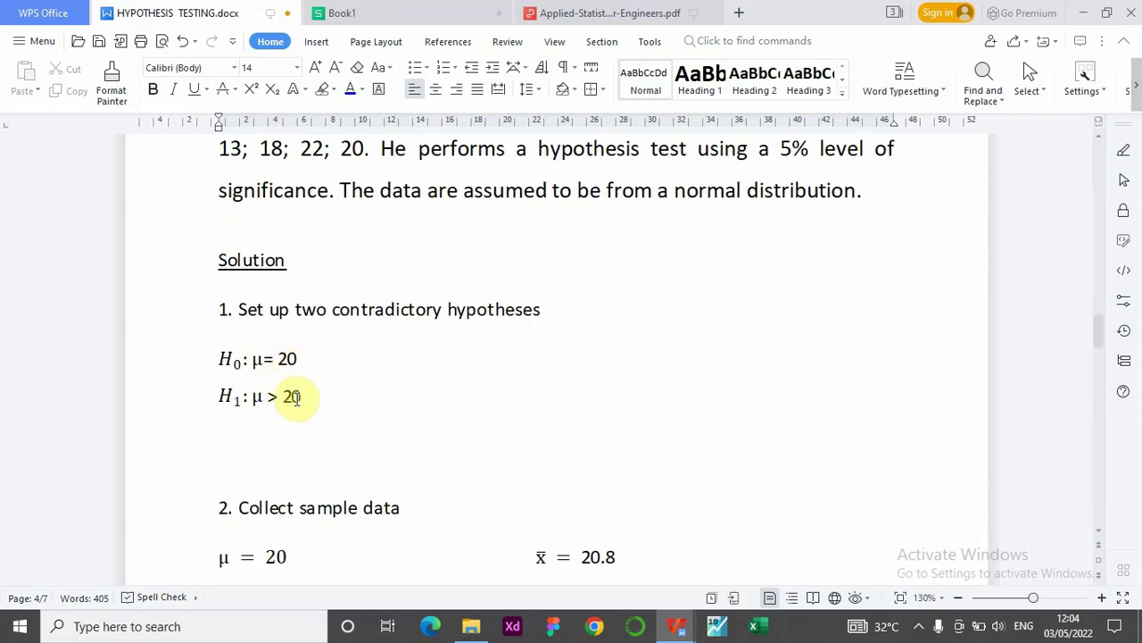
scroll(421, 451, down, 10)
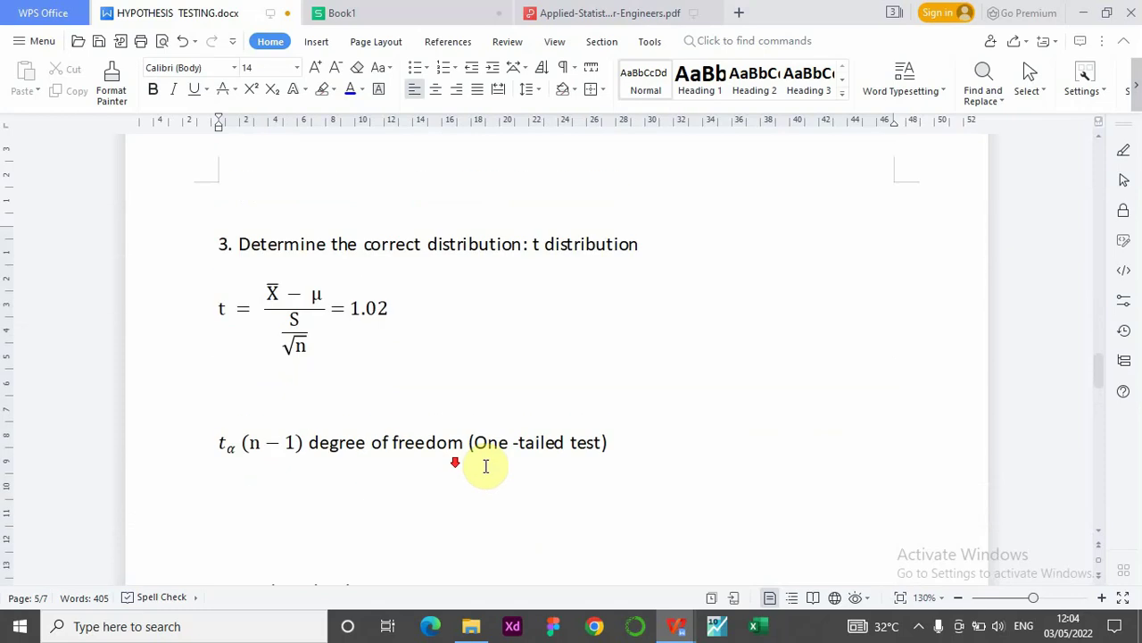
scroll(486, 465, down, 10)
scroll(687, 497, up, 4)
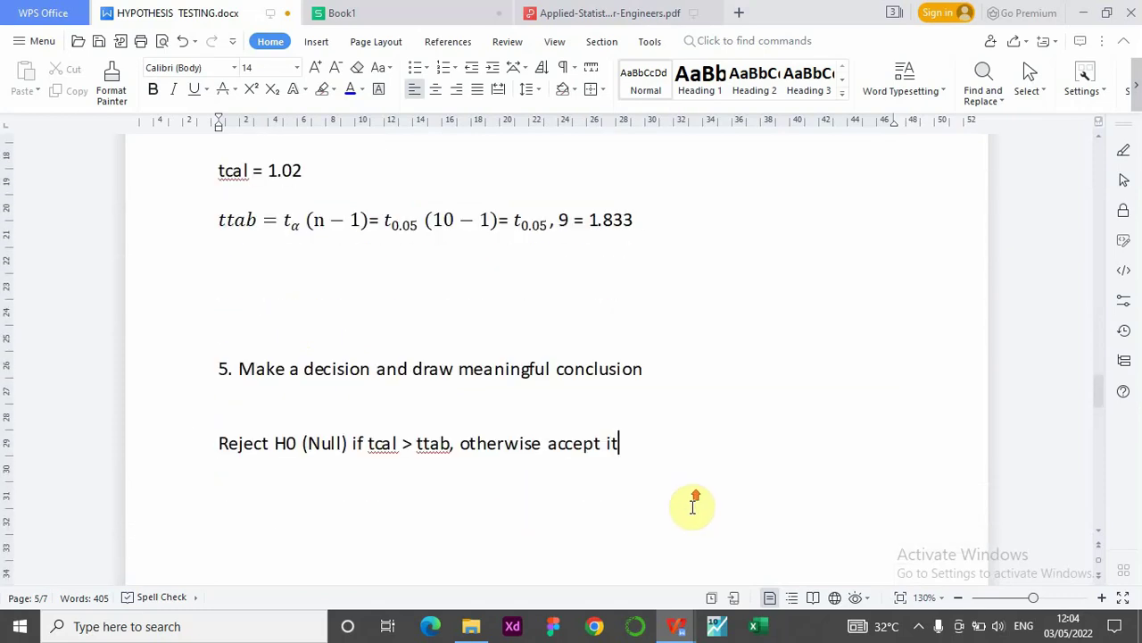
Step: Start a new paragraph below the decision rule with "Conclusion: Since tcal(1.02) < ttab(1.83),"
scroll(693, 523, down, 3)
key(Return)
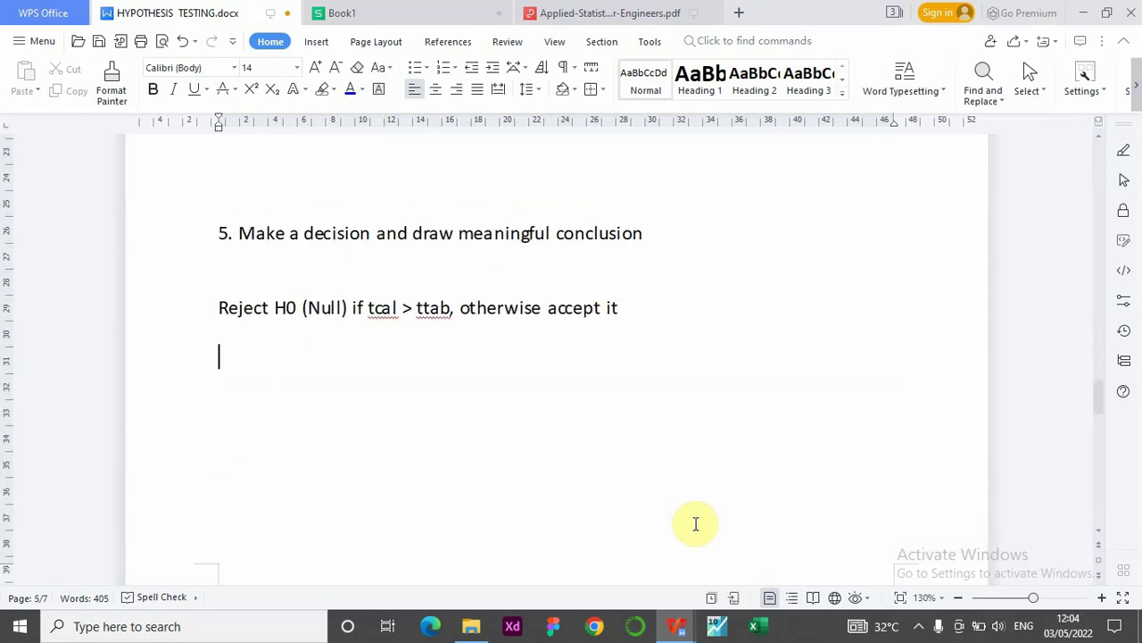
text(Conclusion:)
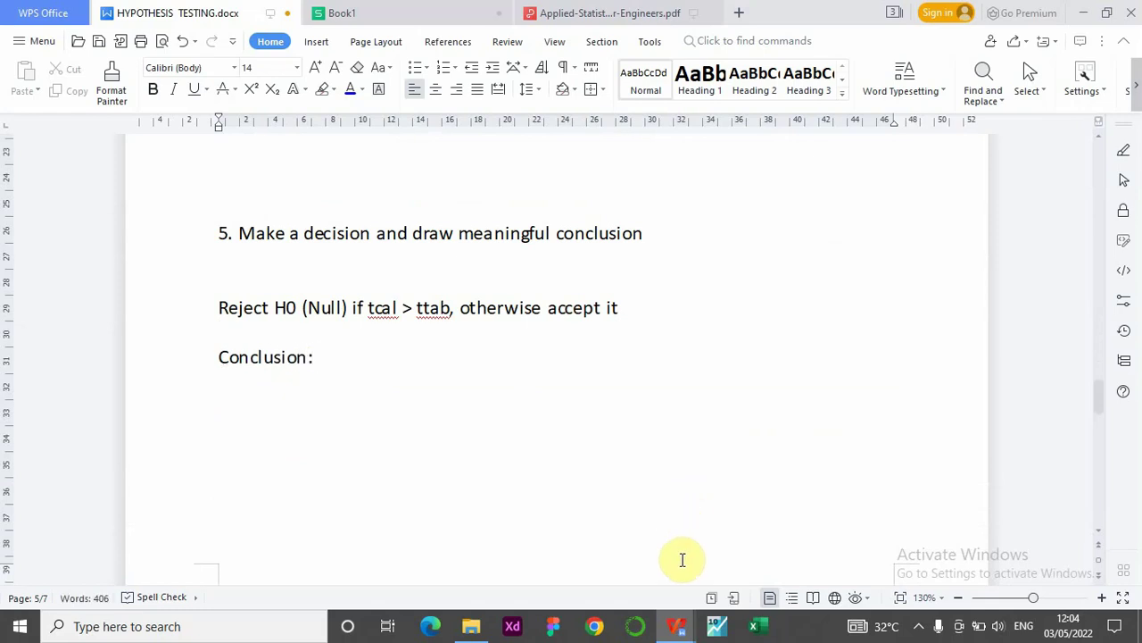
text( Since tcal)
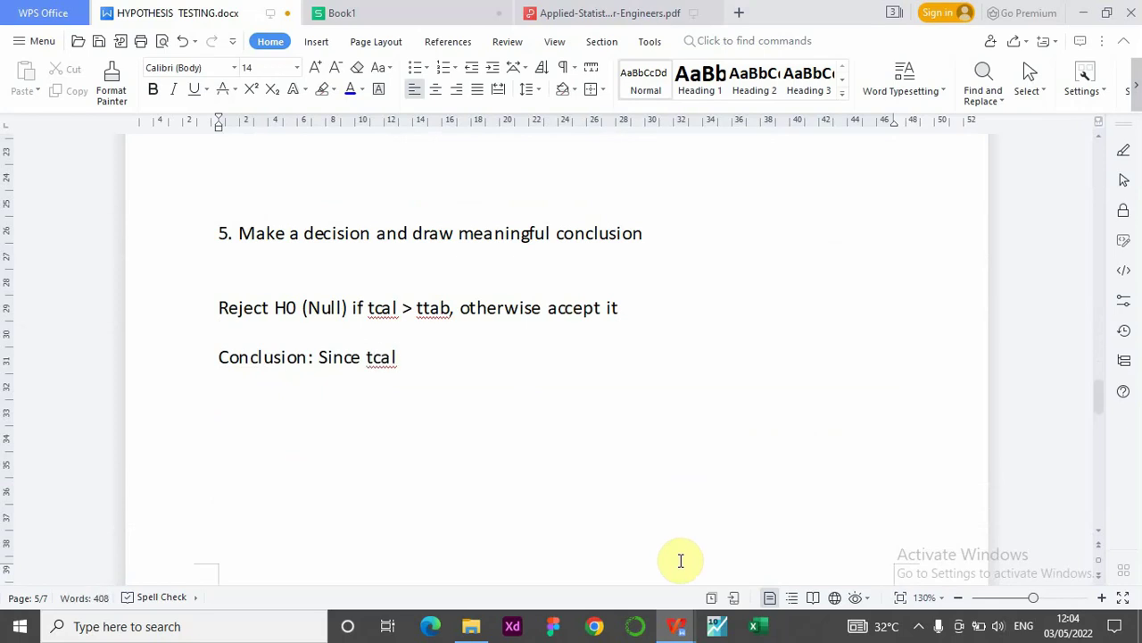
text((1.02) < ttab)
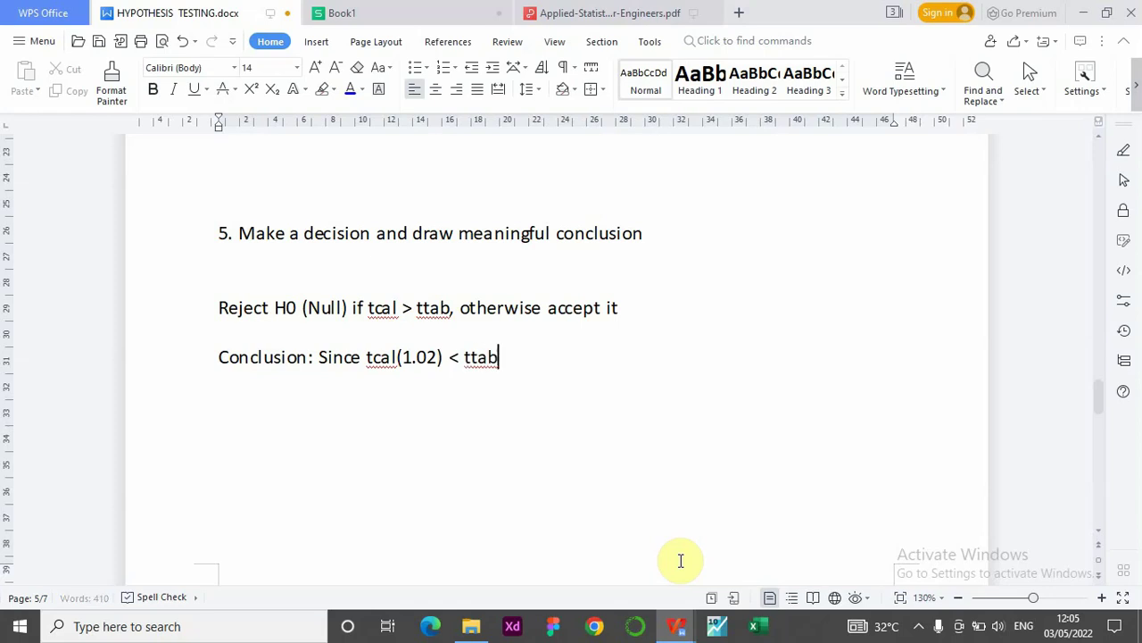
text((1.83)
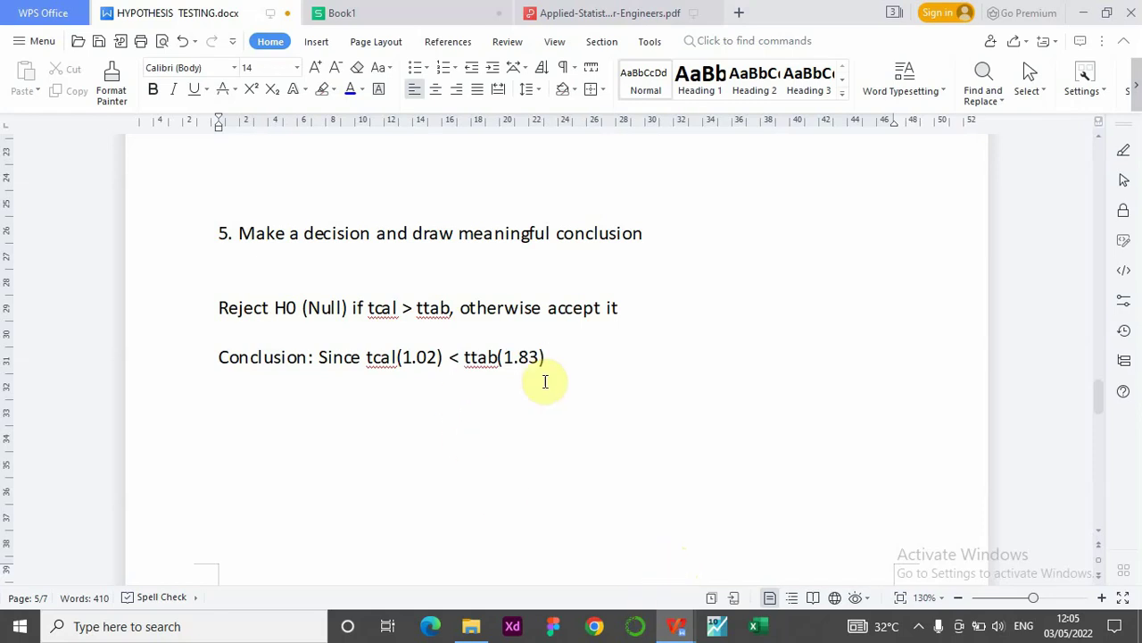
text(, )
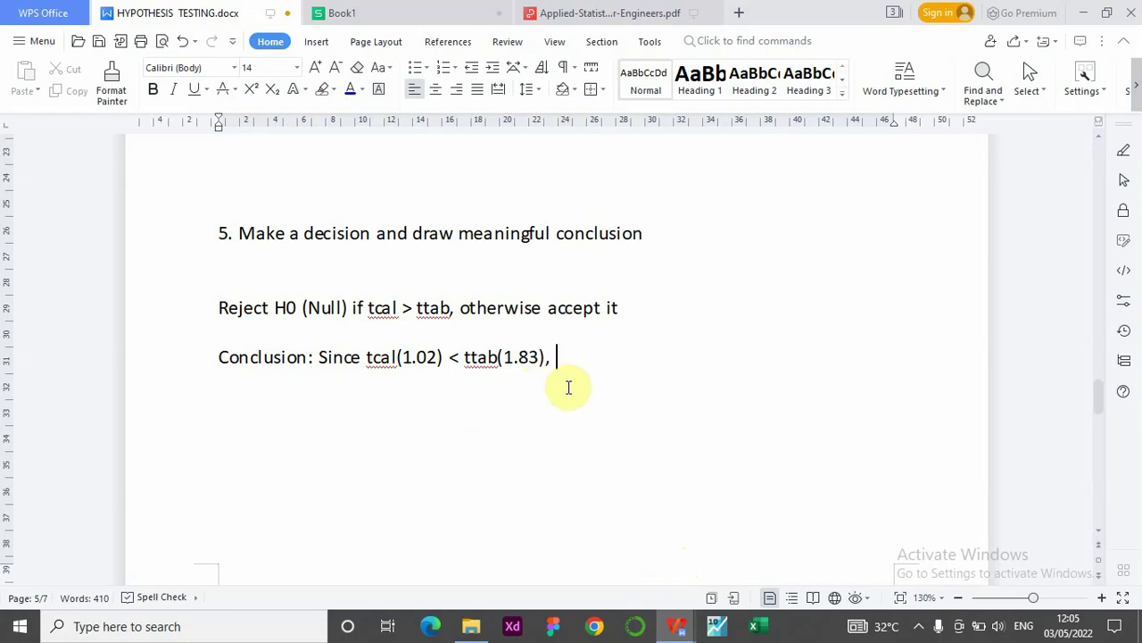
Step: Continue the conclusion with "we accept the null hypothesis and conclude based on the sample data, the"
text(we accept )
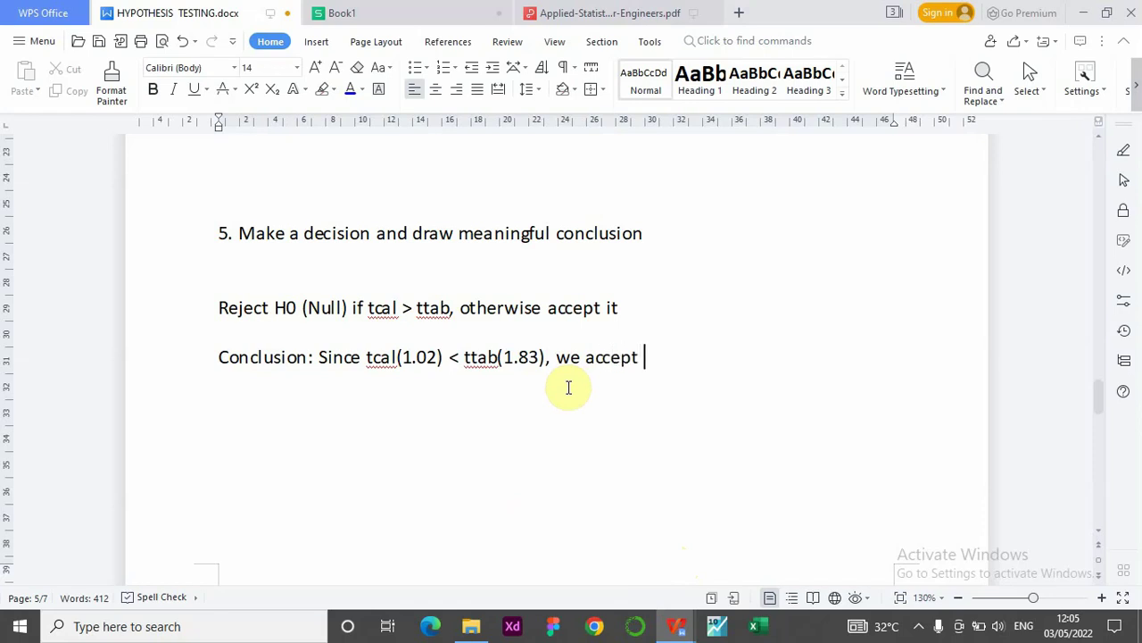
text(the nul)
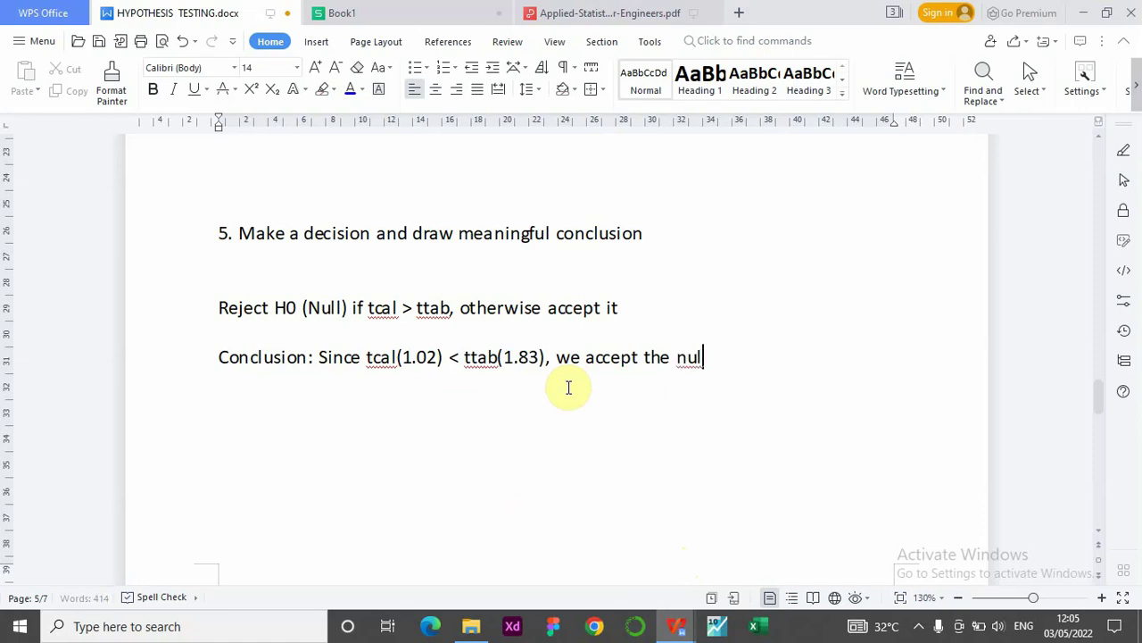
text(l hypothe)
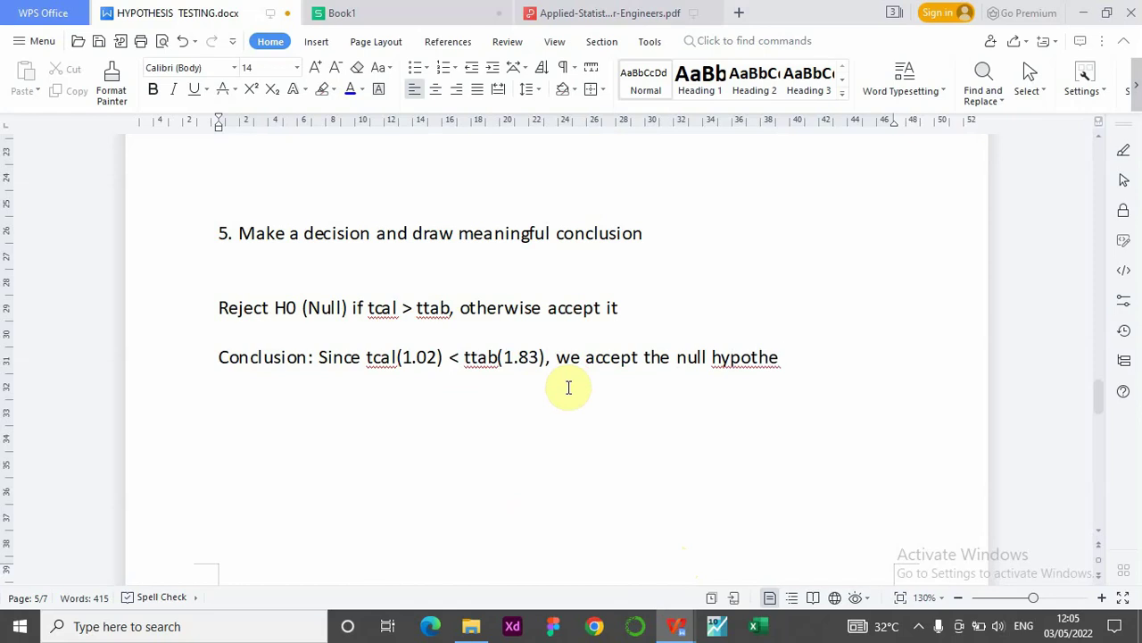
text(sis and c)
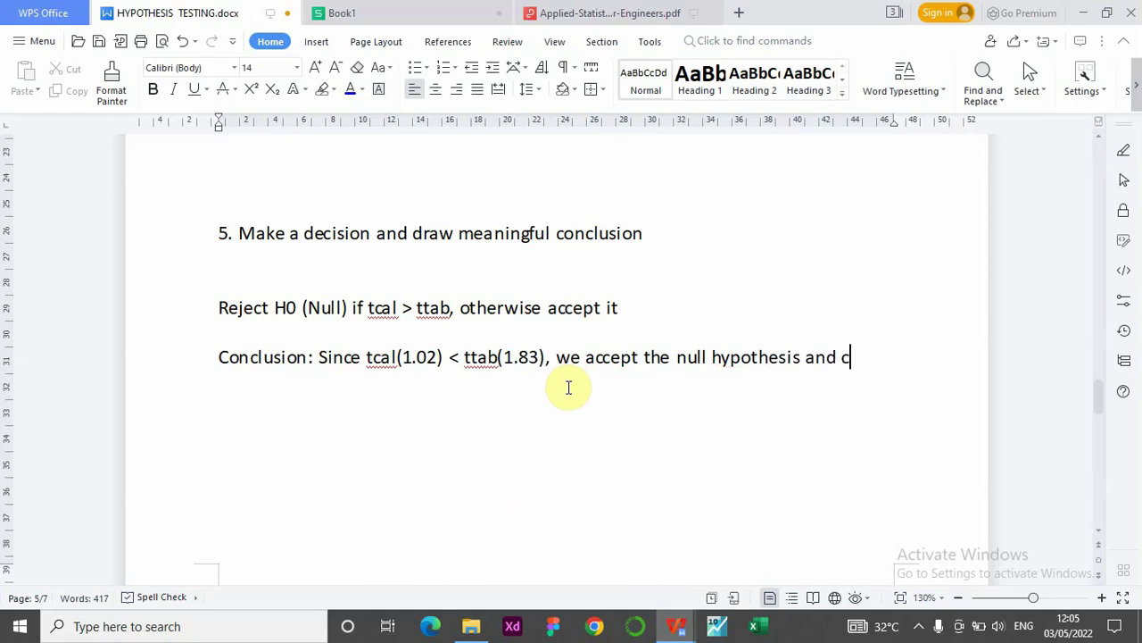
text(onclude)
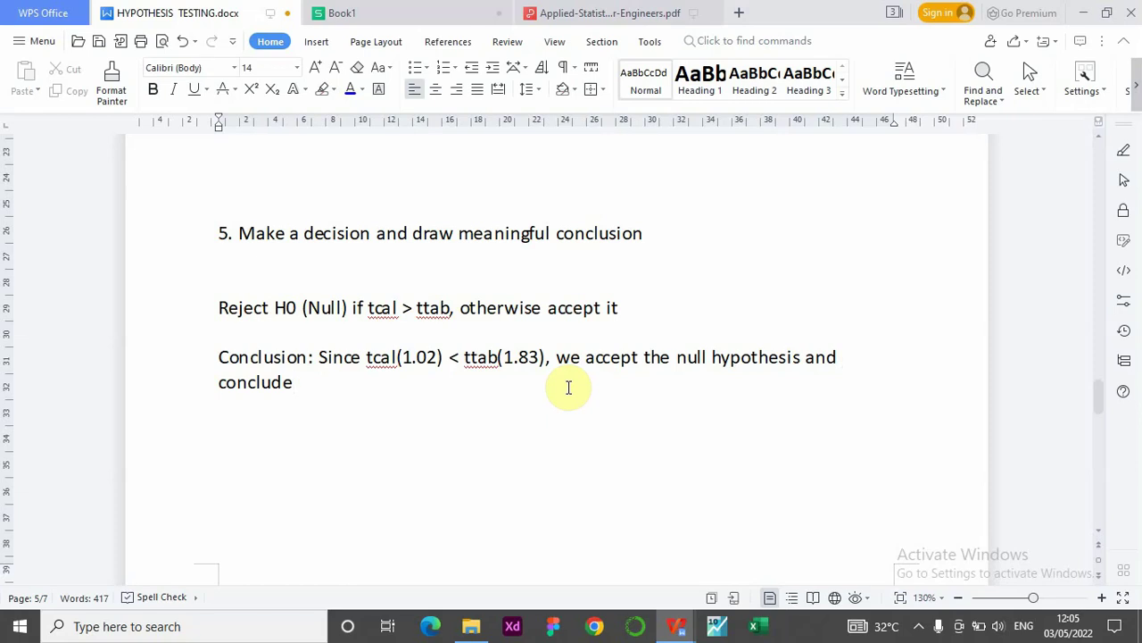
text( based on the)
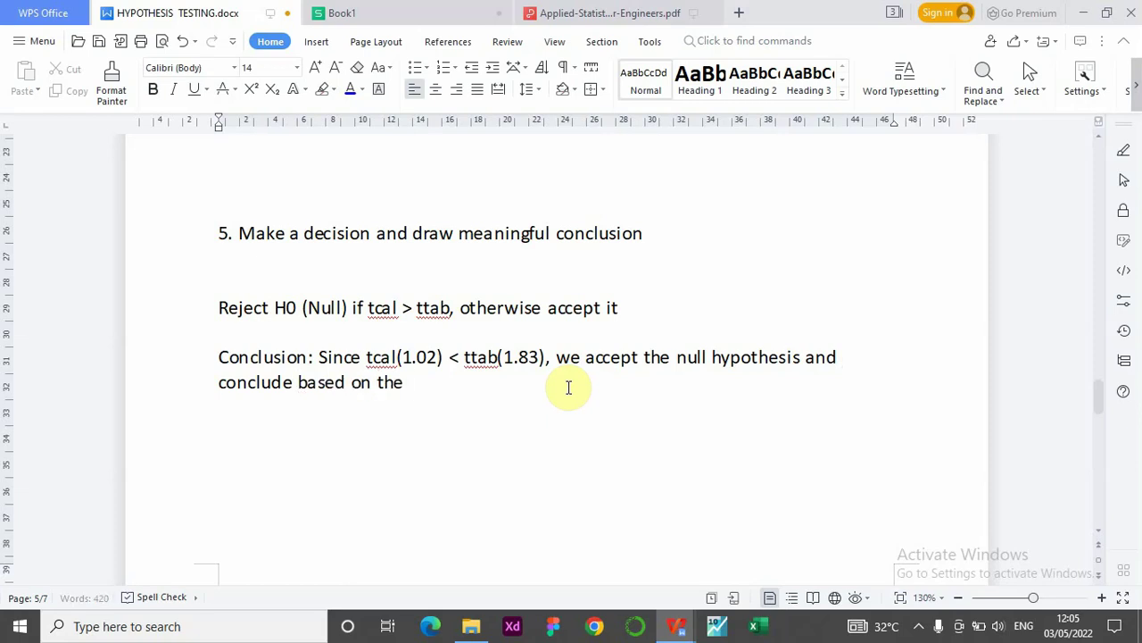
text( sample)
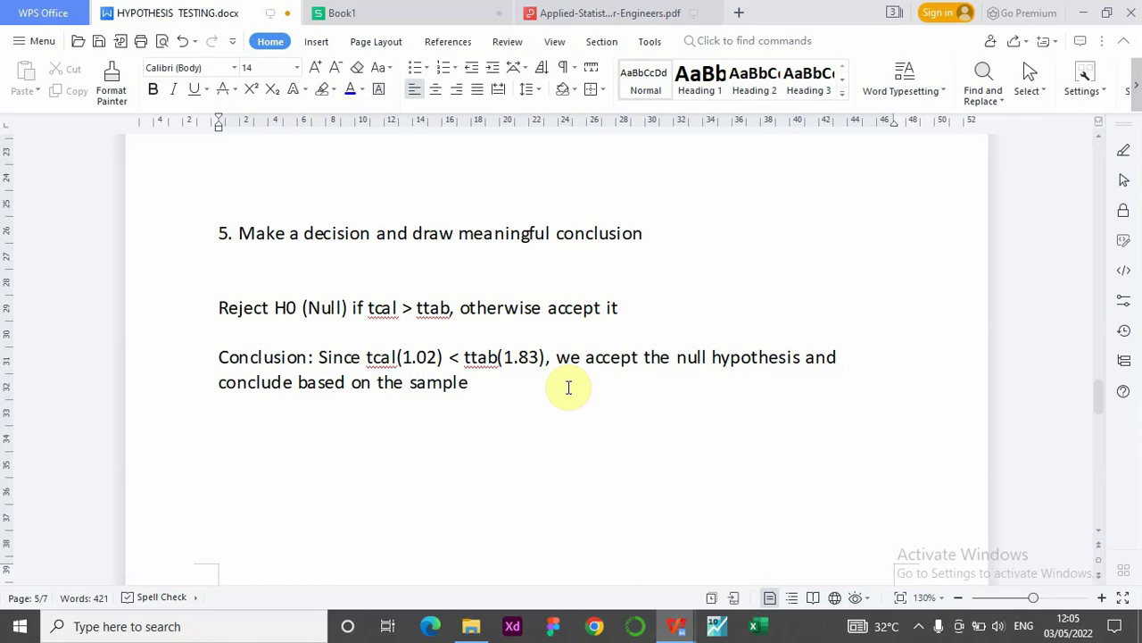
text( data, the)
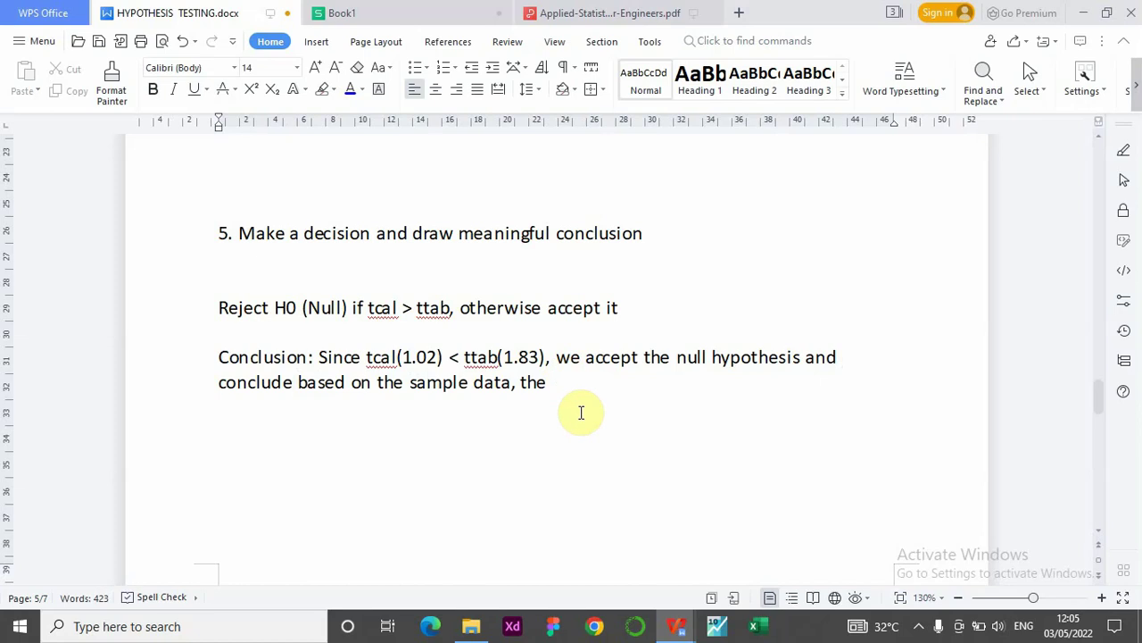
Step: Reread the Example 1 problem statement and hypotheses for the claim about the mean score
scroll(589, 412, up, 10)
scroll(327, 347, up, 12)
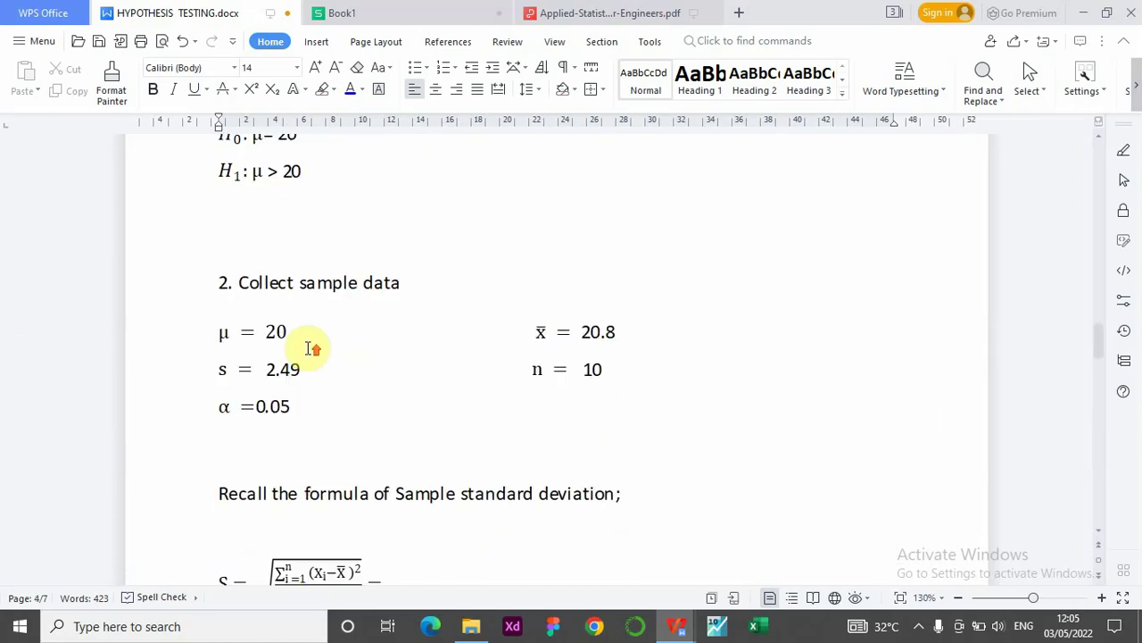
scroll(255, 352, up, 2)
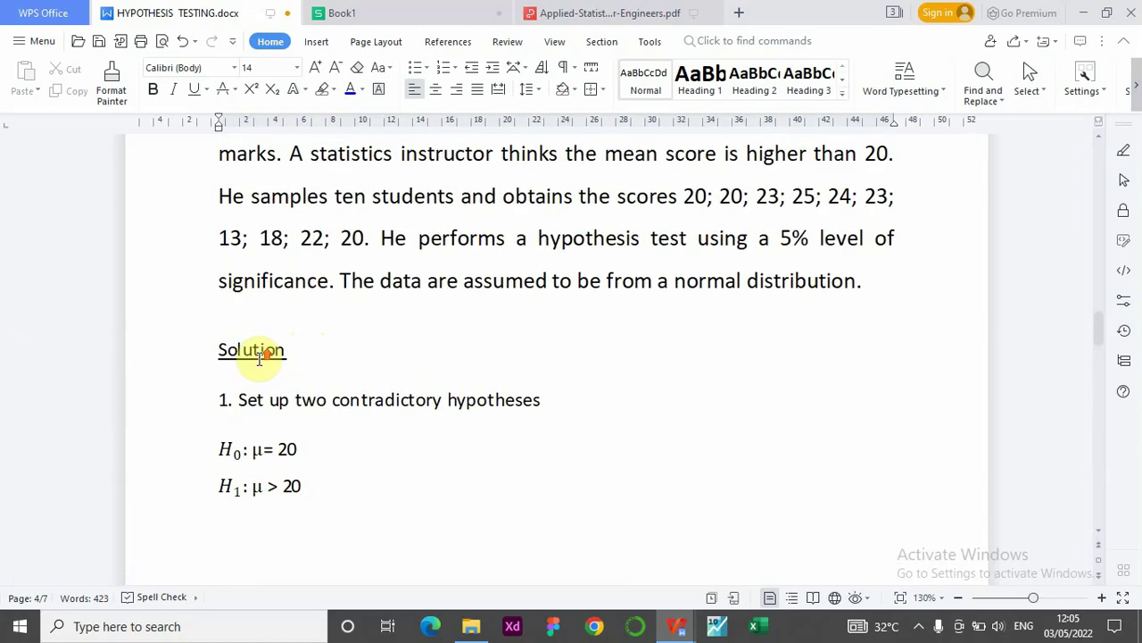
scroll(364, 286, up, 2)
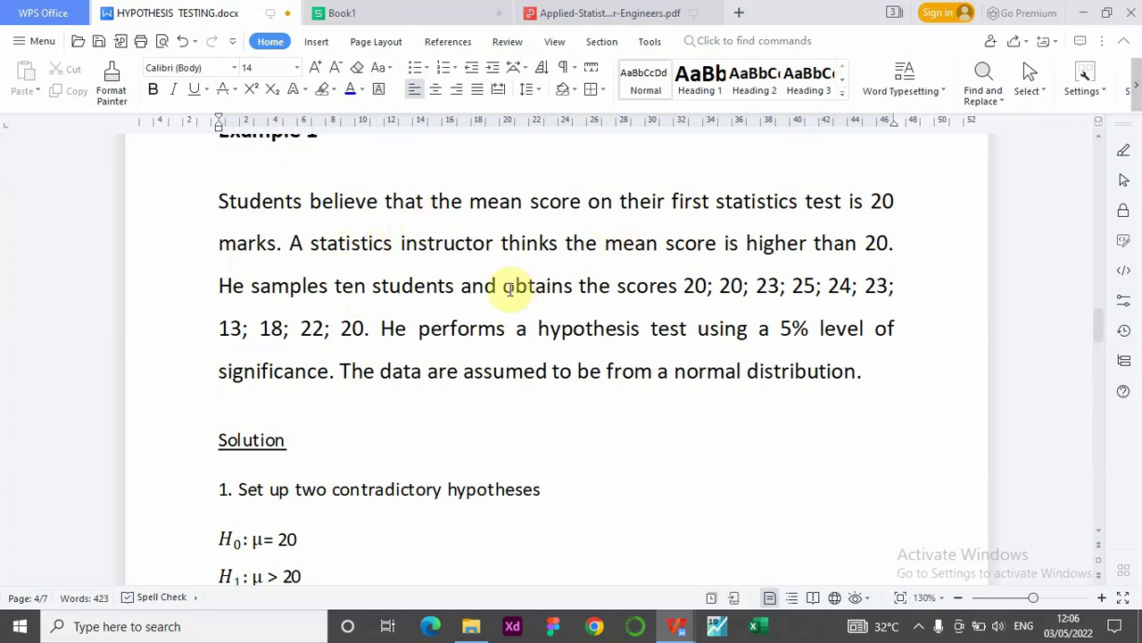
scroll(473, 343, down, 1)
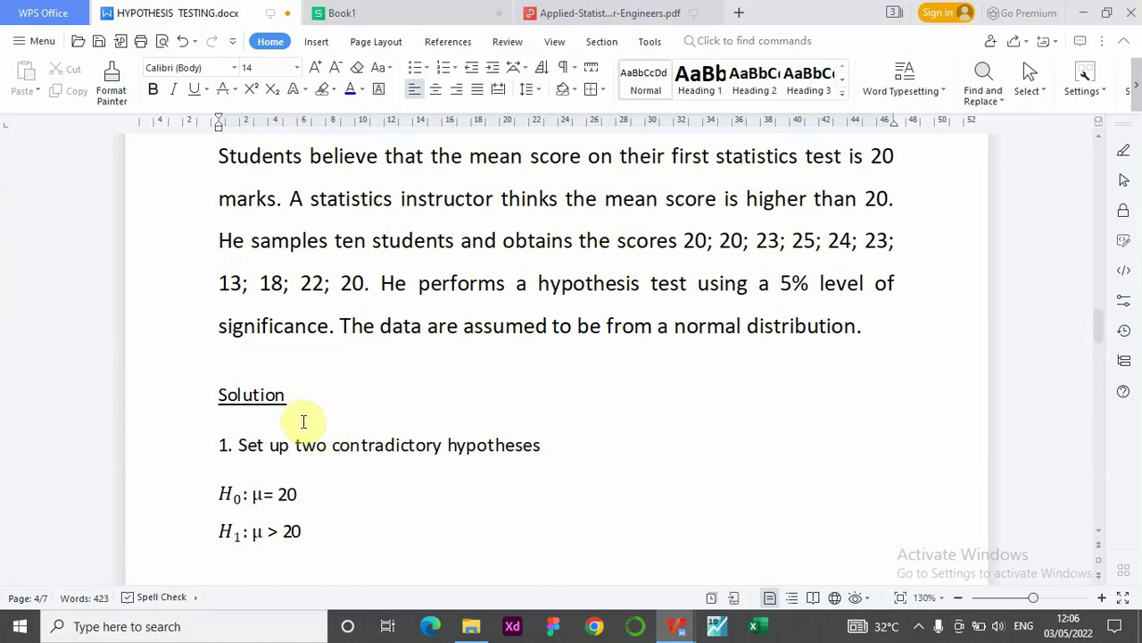
scroll(304, 422, down, 12)
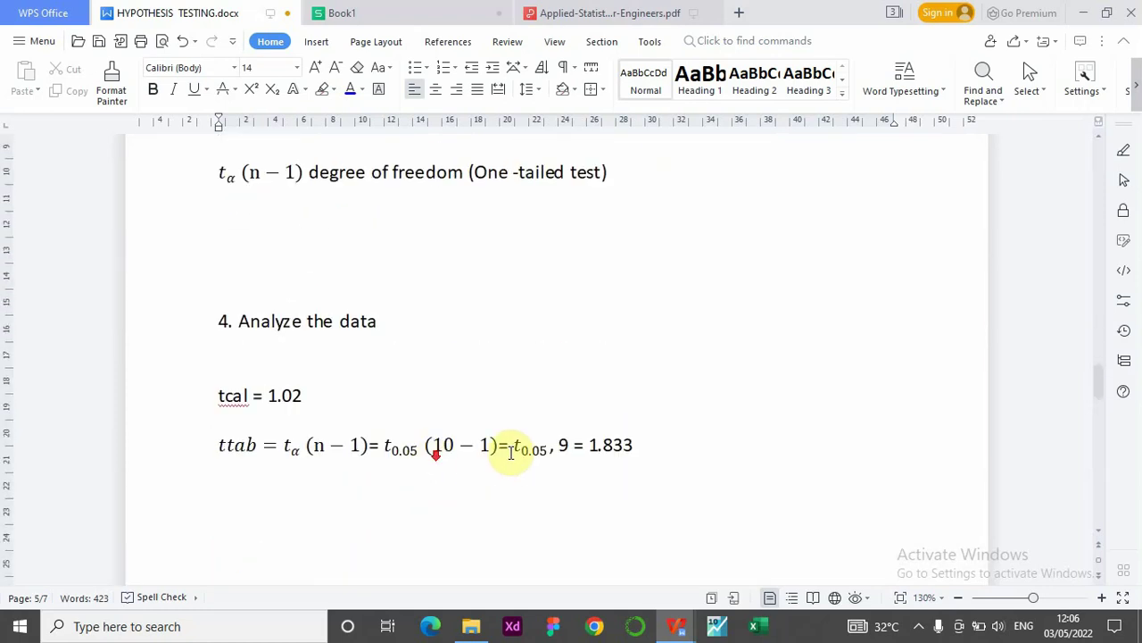
scroll(510, 453, down, 7)
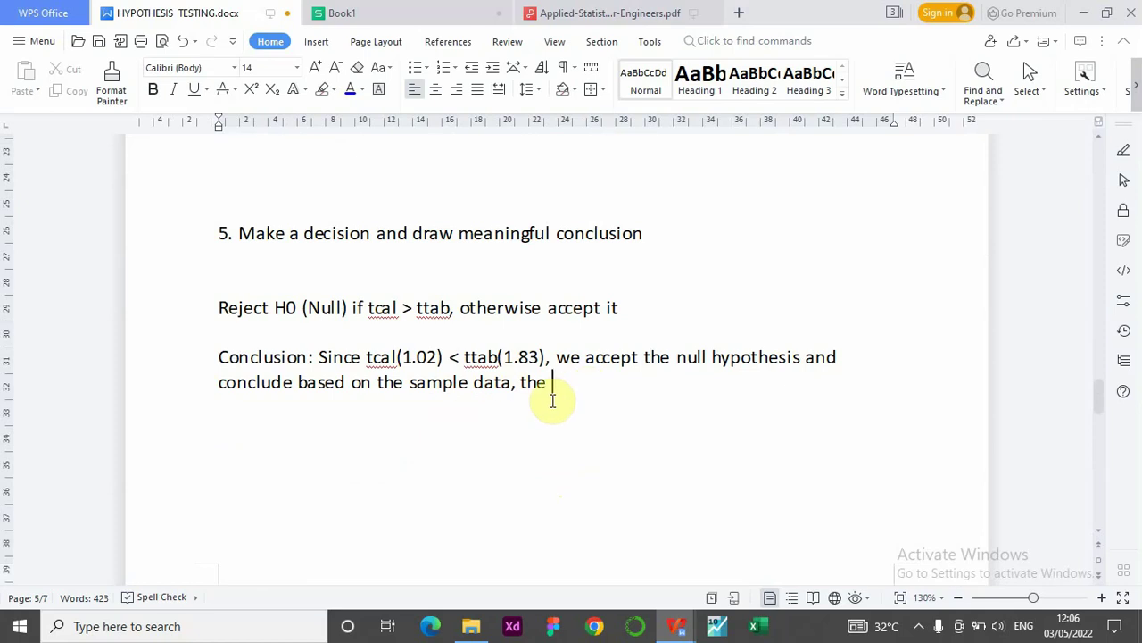
Step: Finish the conclusion sentence with "mean score of the students’ statistics test is 20 marks."
text(mean score of )
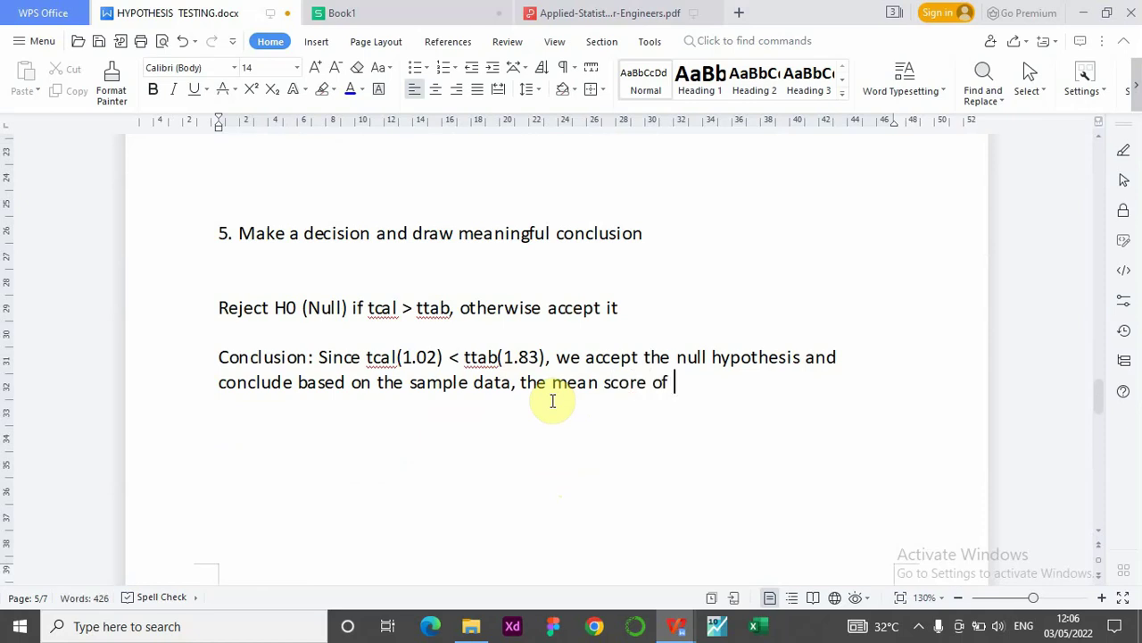
text(the stude)
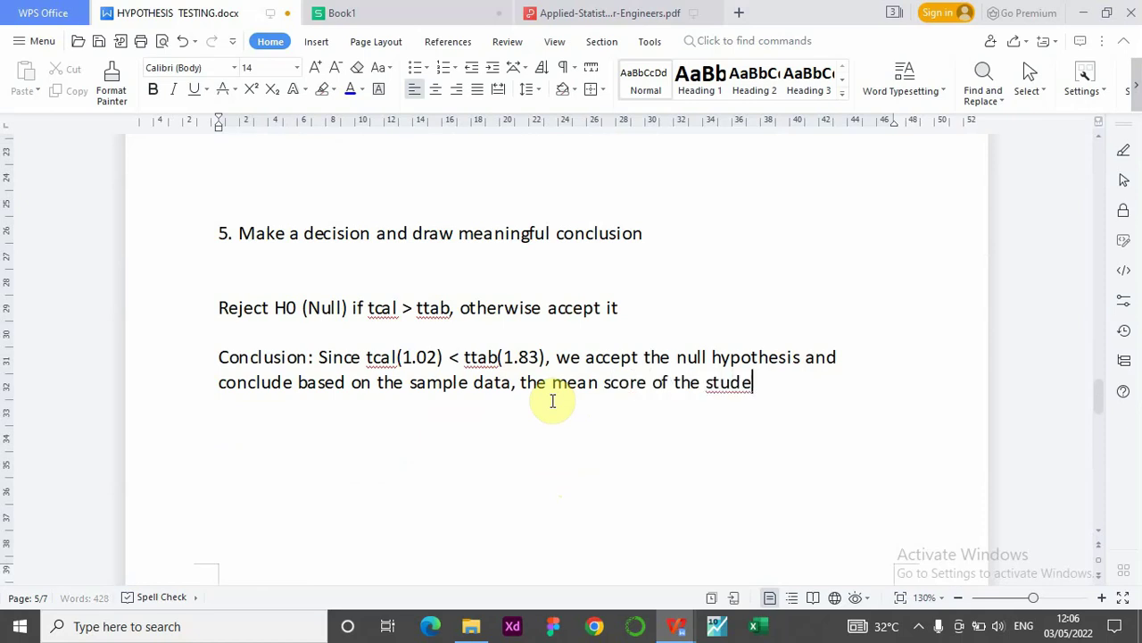
text(nts stat)
key(BackSpace)
key(BackSpace)
key(BackSpace)
key(BackSpace)
key(BackSpace)
text(')
text(stat)
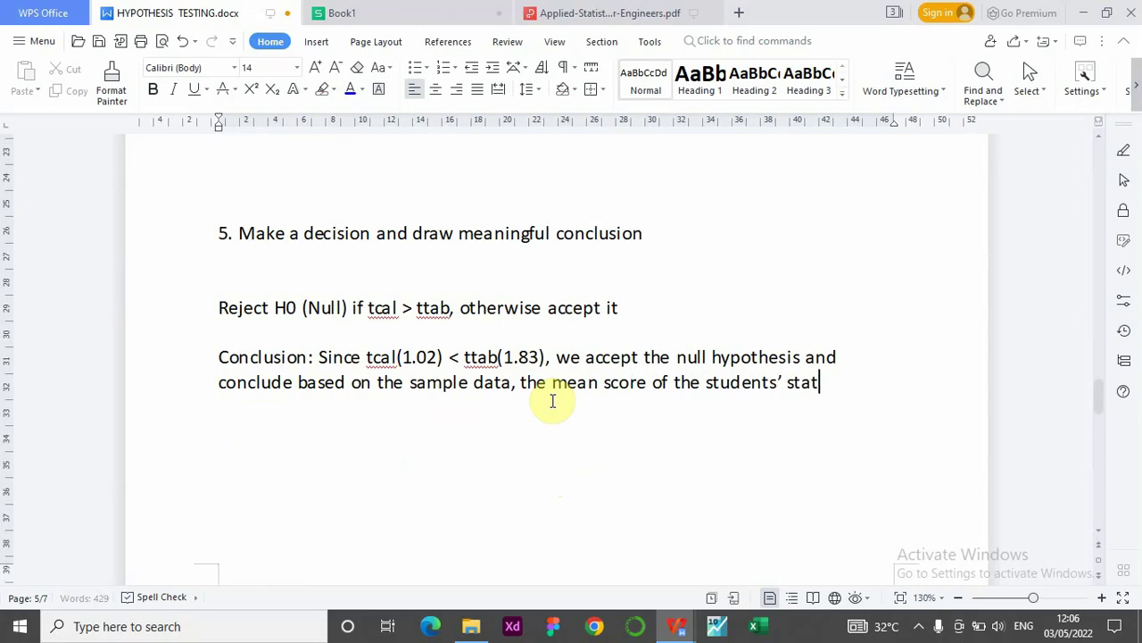
text(istics test is)
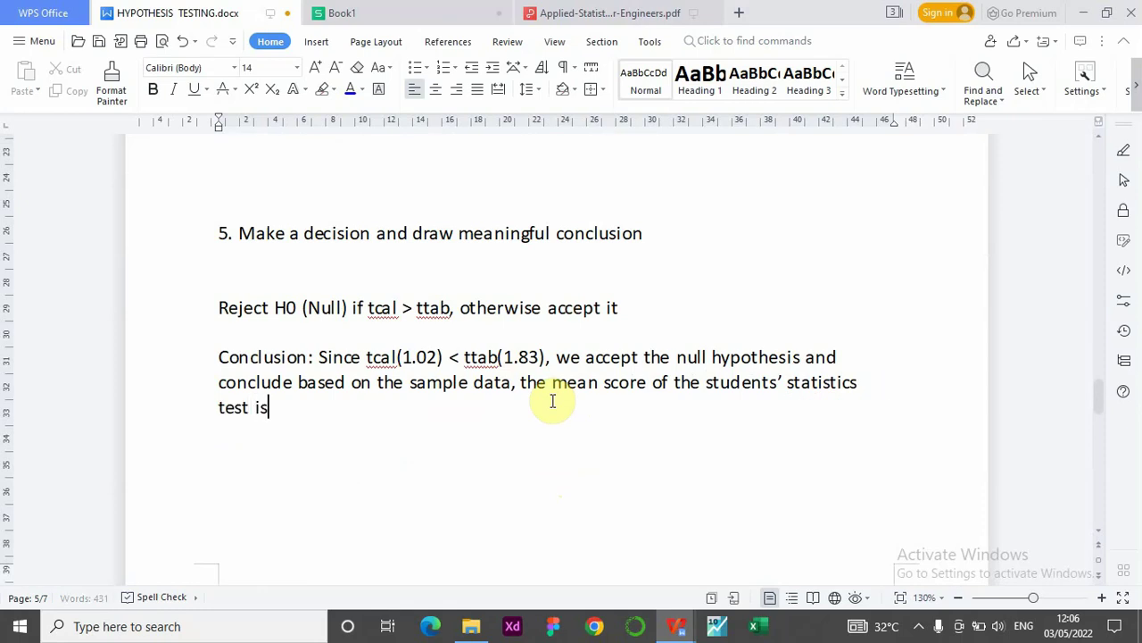
text( 20 m)
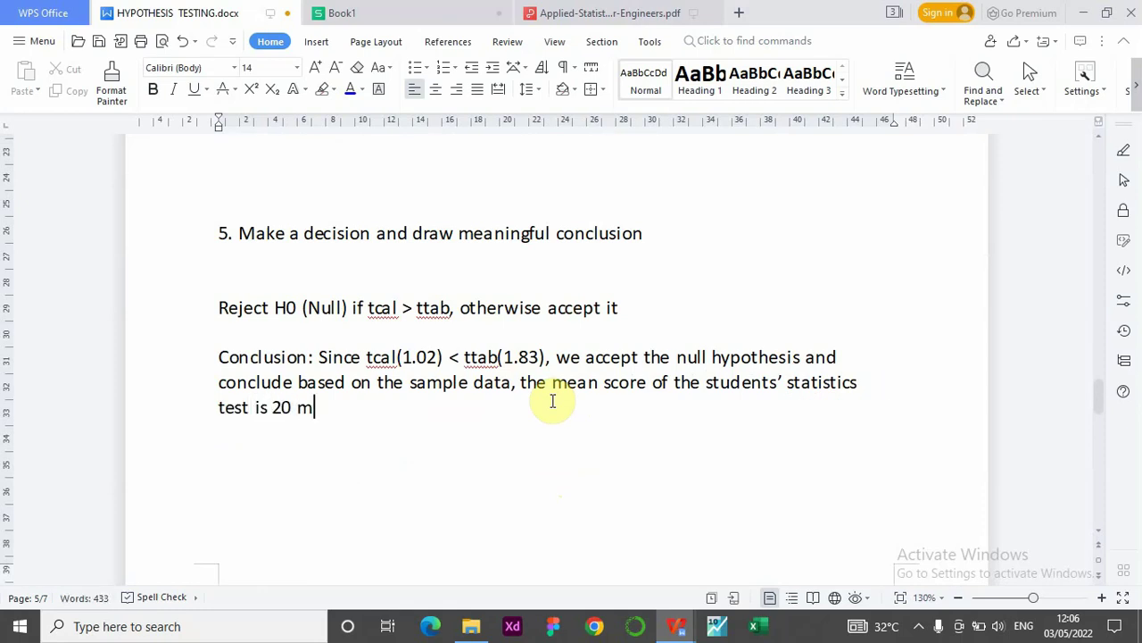
text(arks.)
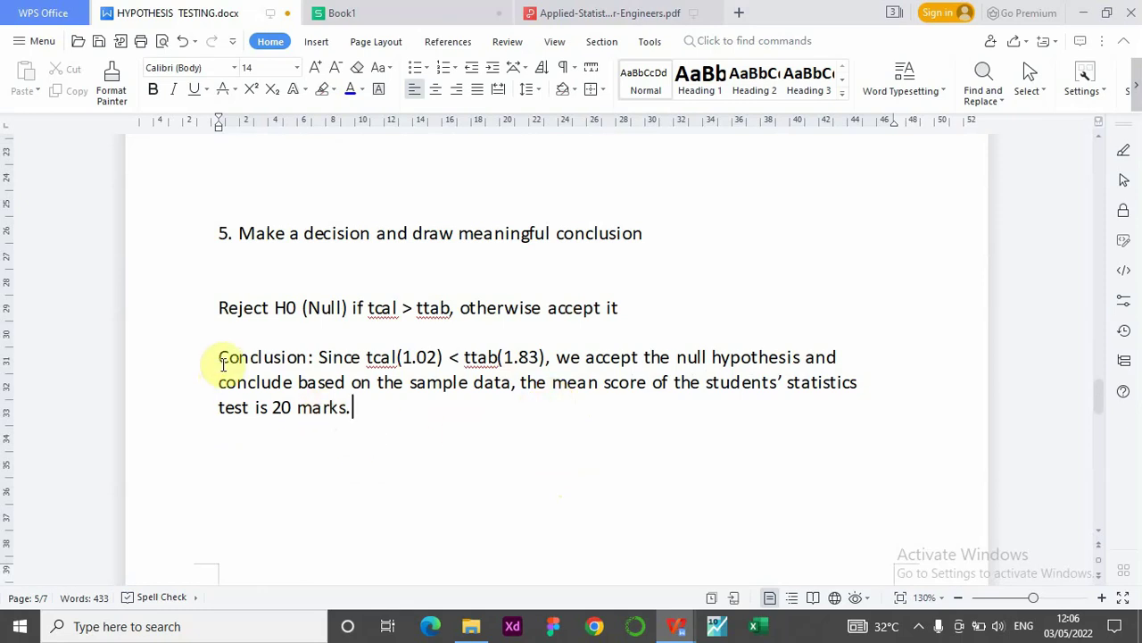
Step: Make the word "Conclusion" at the start of the concluding paragraph bold
drag(218, 358, 305, 358)
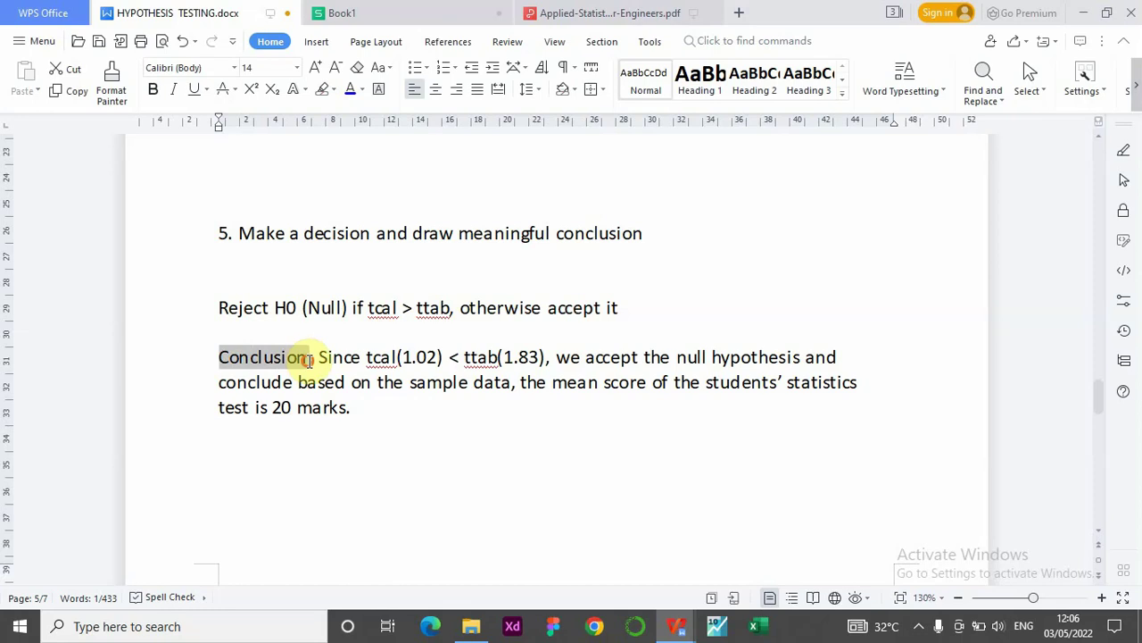
click(153, 90)
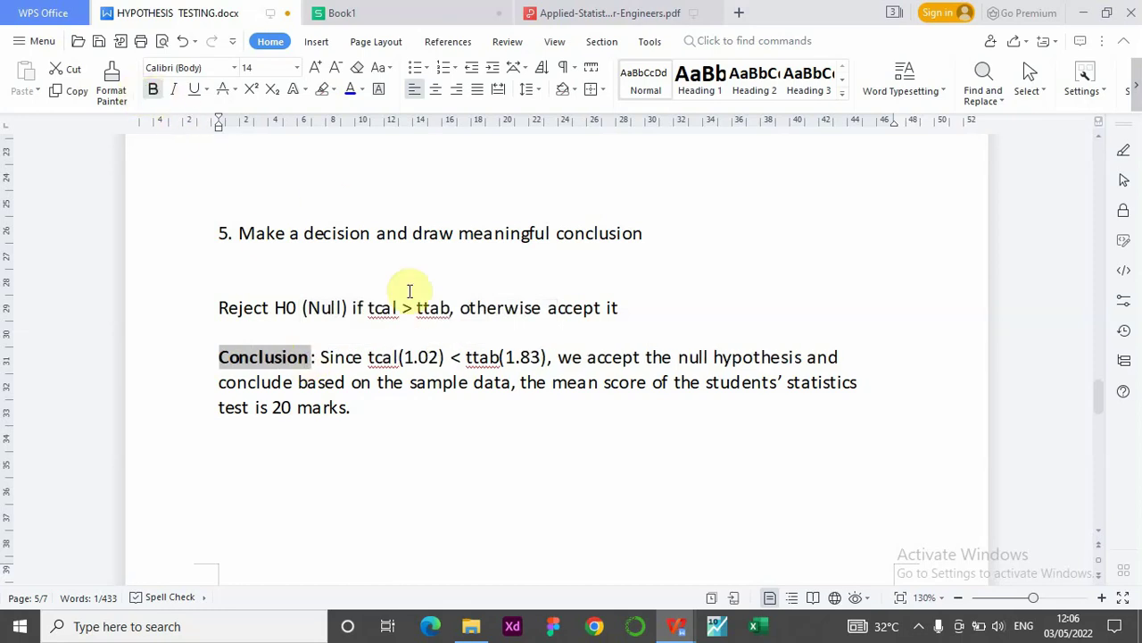
click(363, 455)
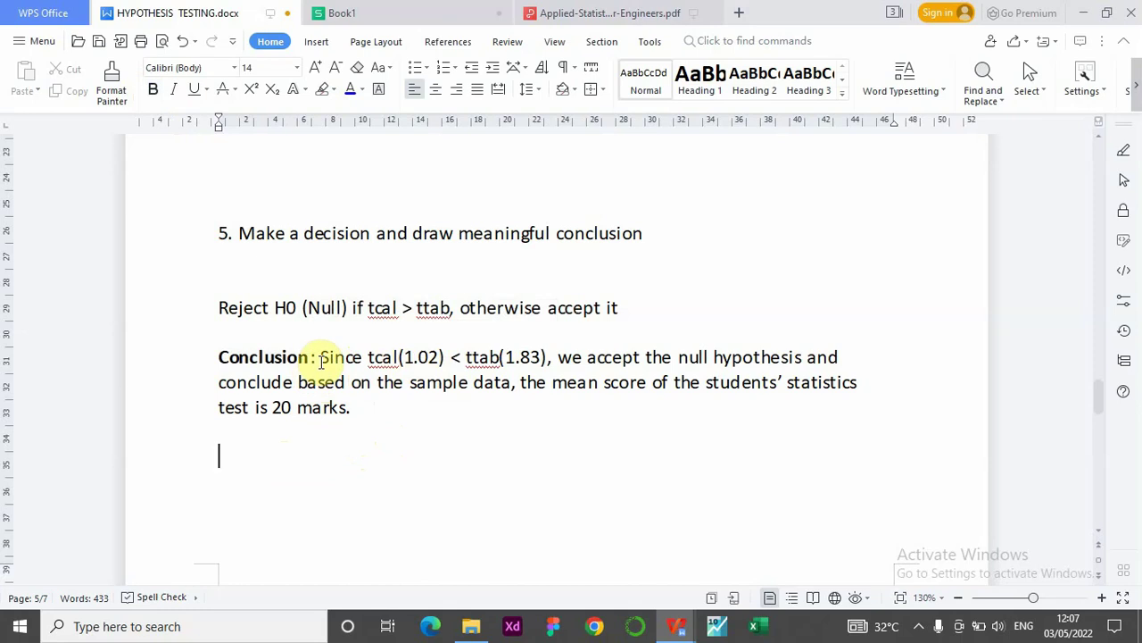
Step: In the Book1 spreadsheet, calculate the one-tailed p-value in cell D25 with the formula =TDIST(D23,9,1)
click(371, 14)
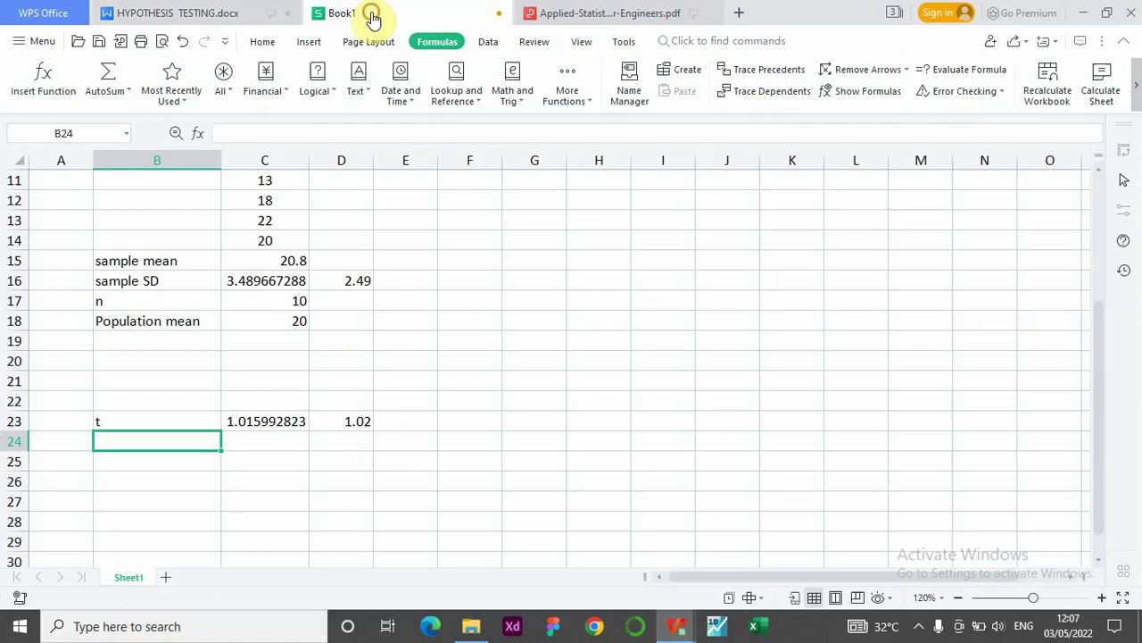
click(366, 480)
click(262, 478)
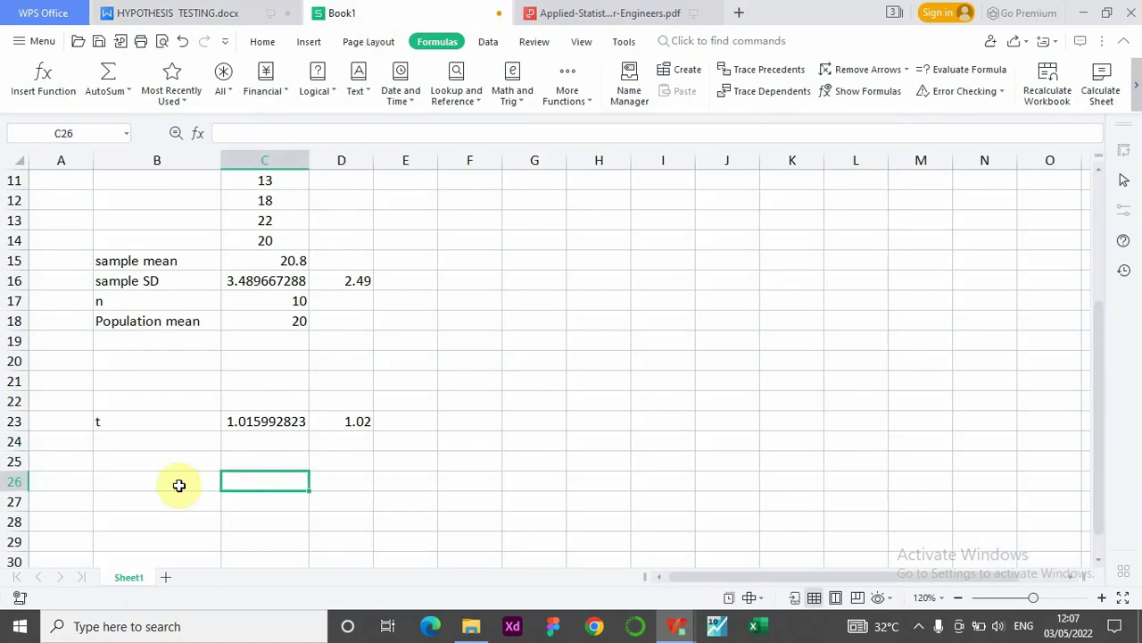
click(179, 485)
click(184, 458)
click(276, 457)
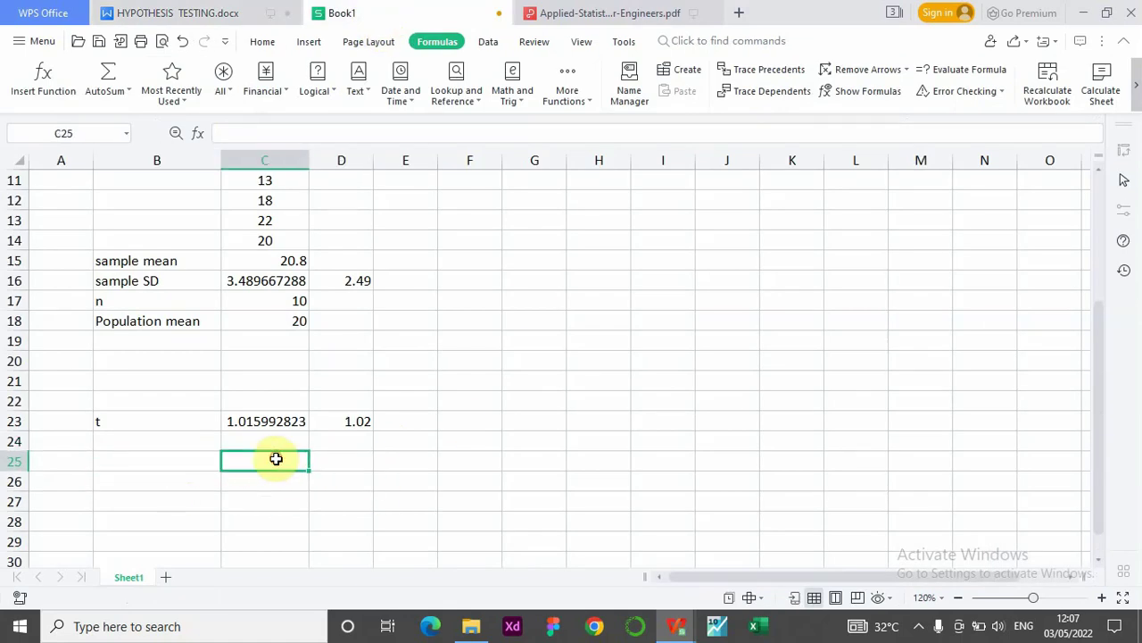
click(179, 462)
click(271, 462)
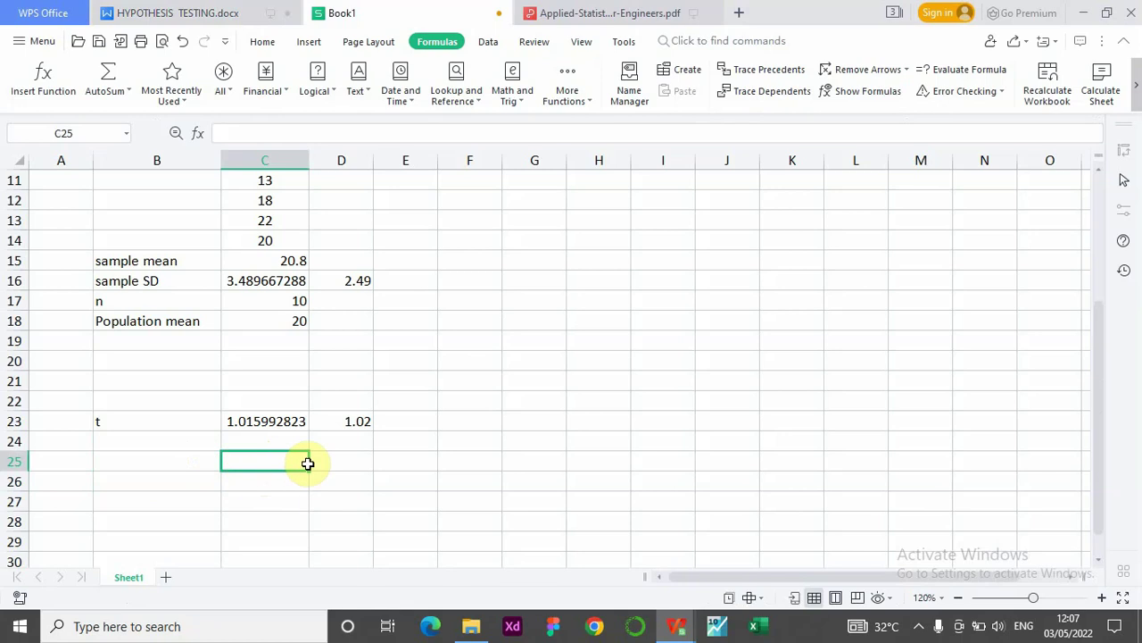
click(314, 462)
text(=)
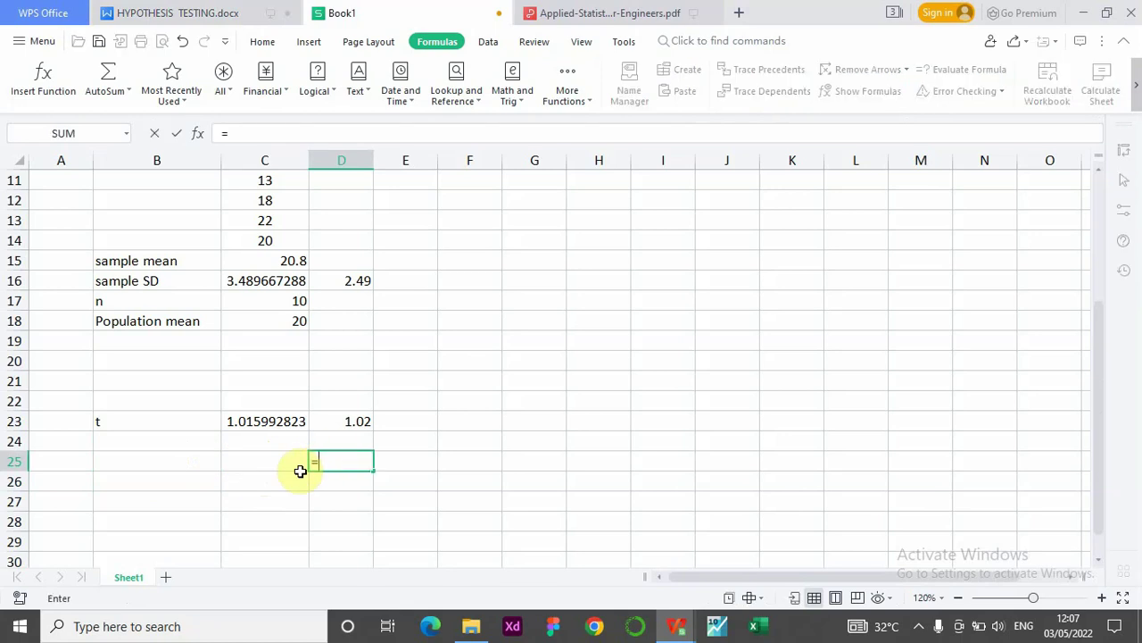
text(t)
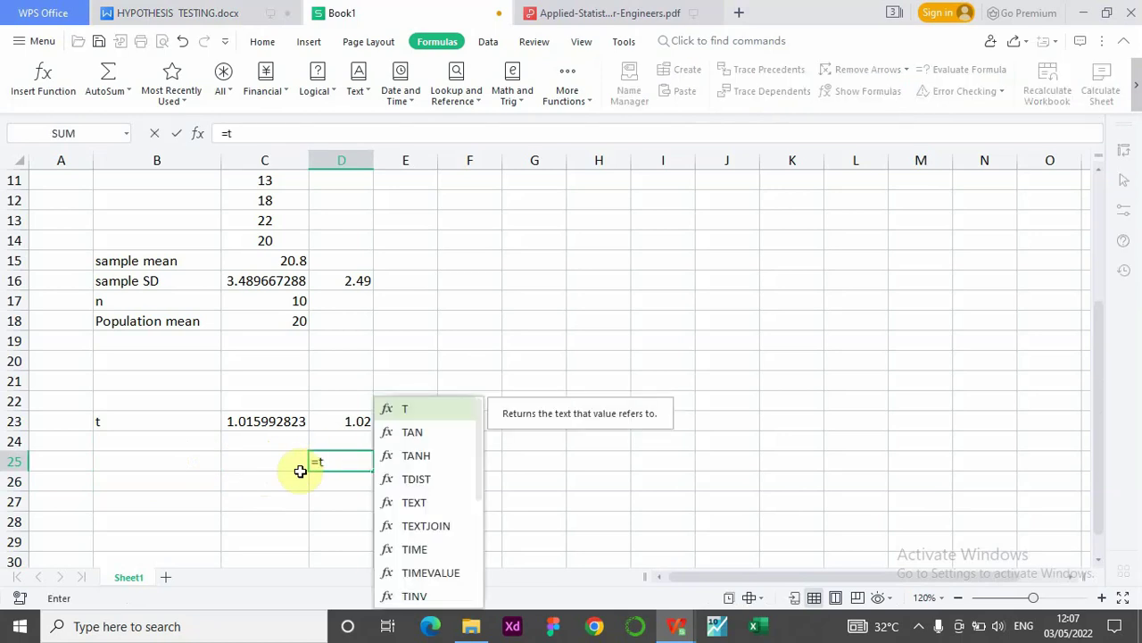
text(d)
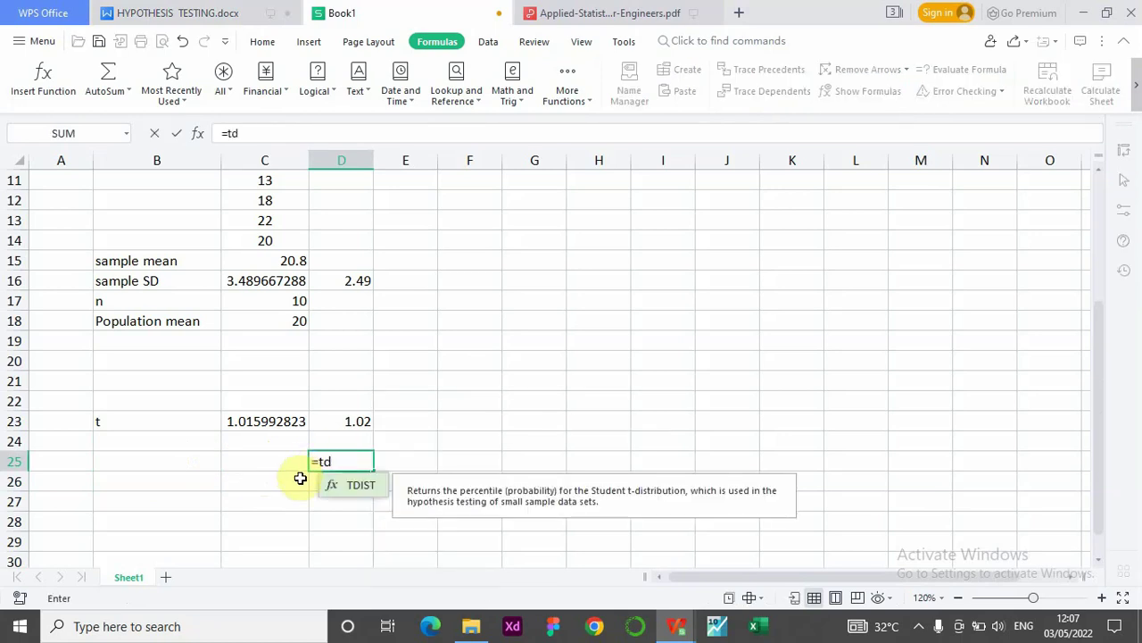
double_click(370, 484)
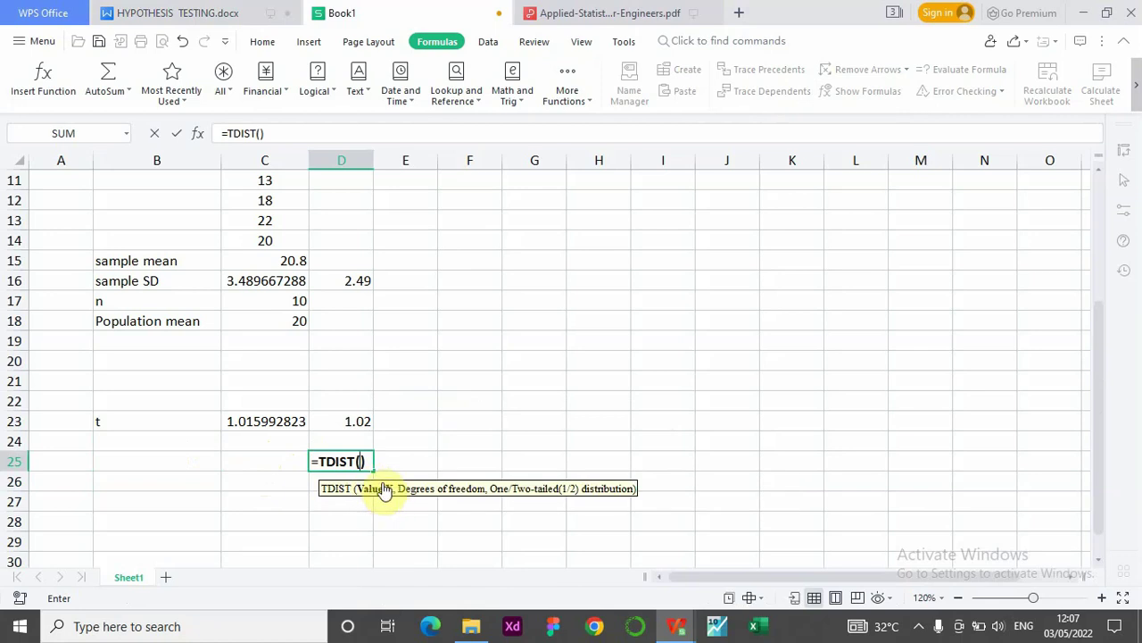
click(358, 423)
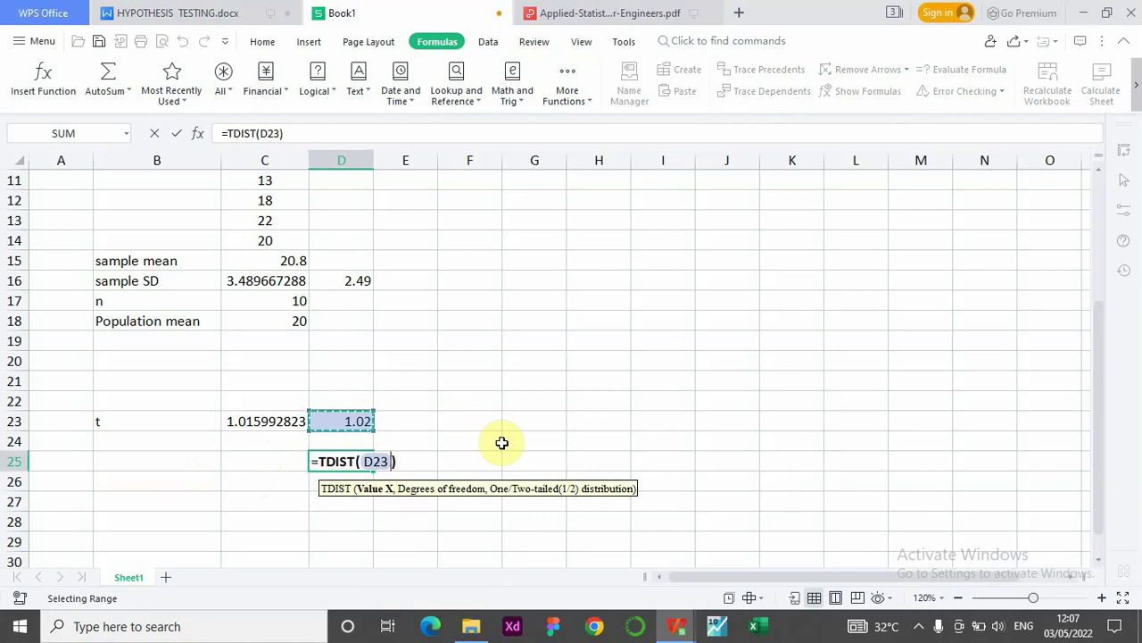
text(,)
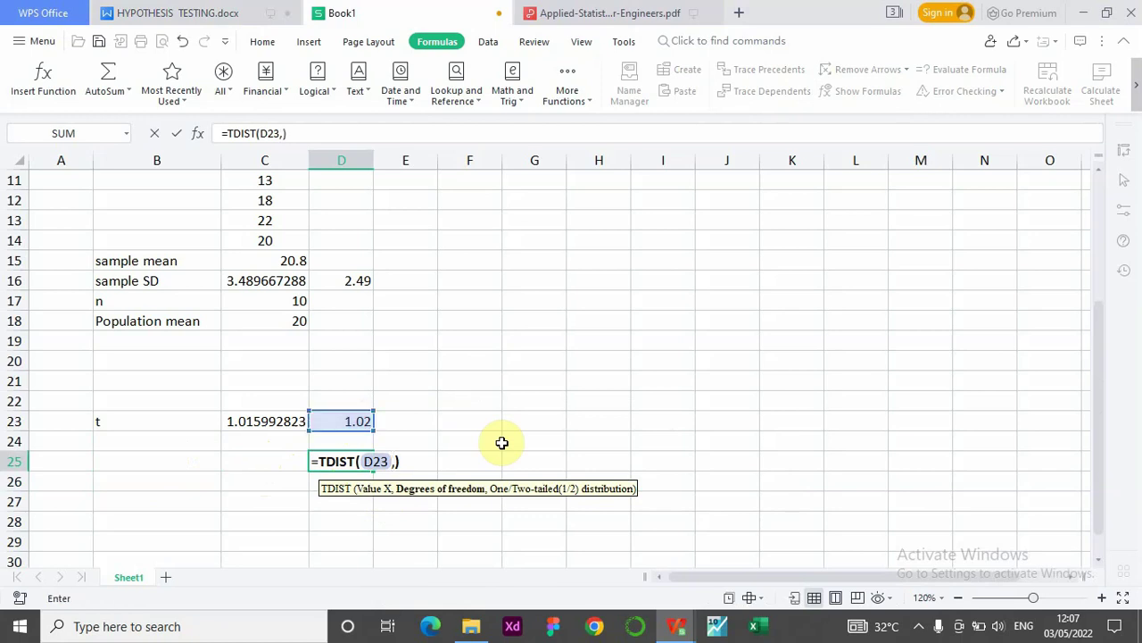
text(9,)
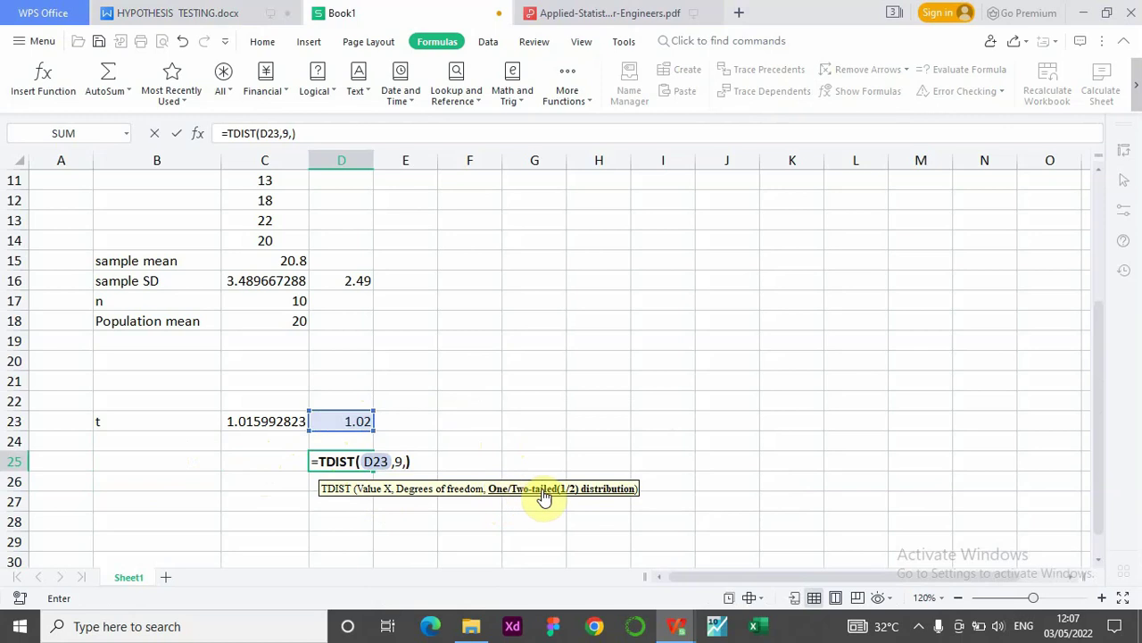
text(1)
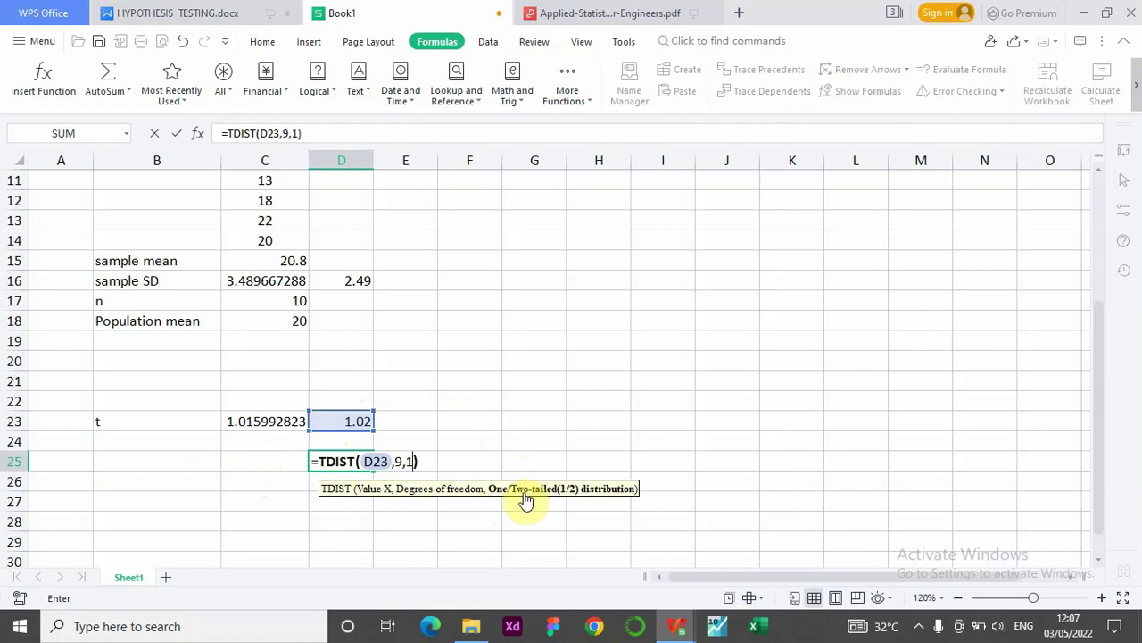
key(Return)
Step: Label the TDIST result by entering "Pvalue" in the adjacent cell C25
click(322, 463)
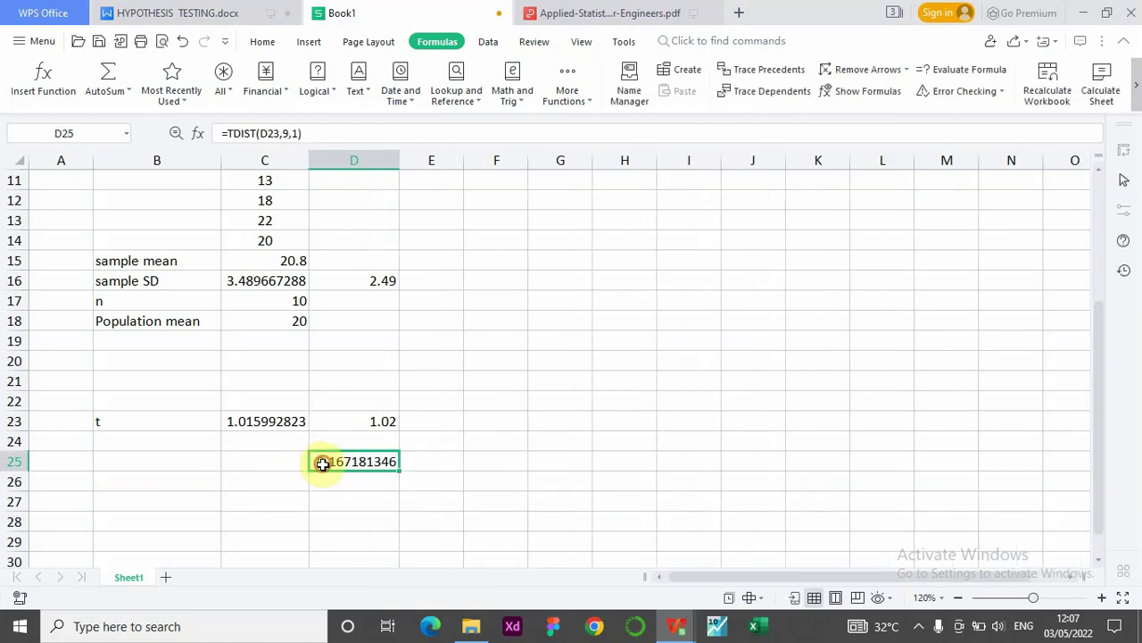
click(278, 465)
text(Pvalue)
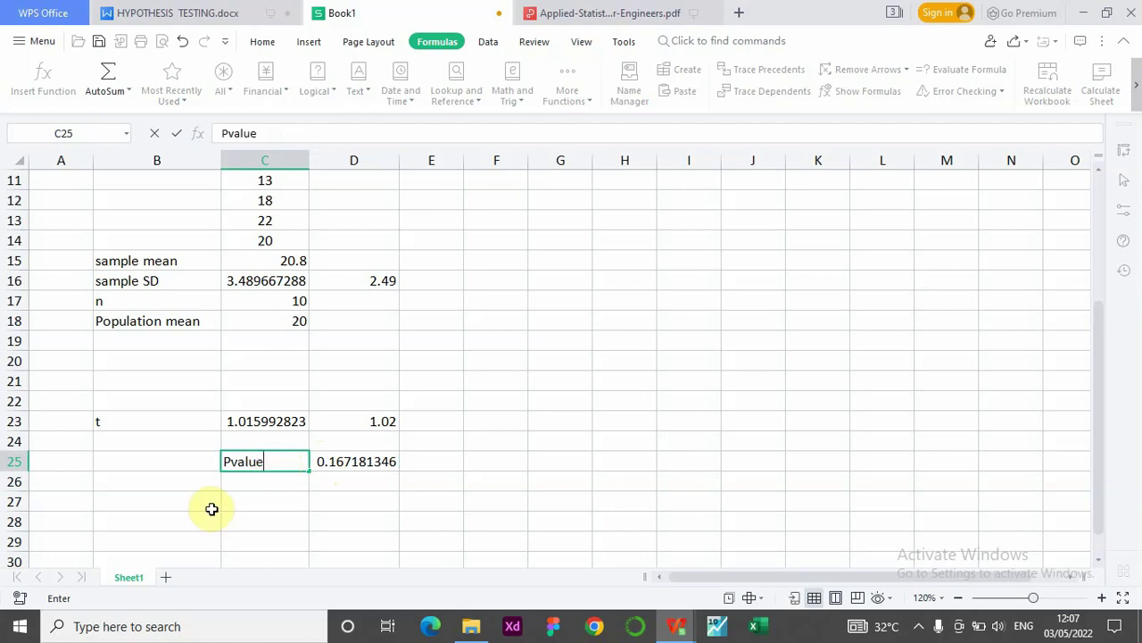
click(248, 486)
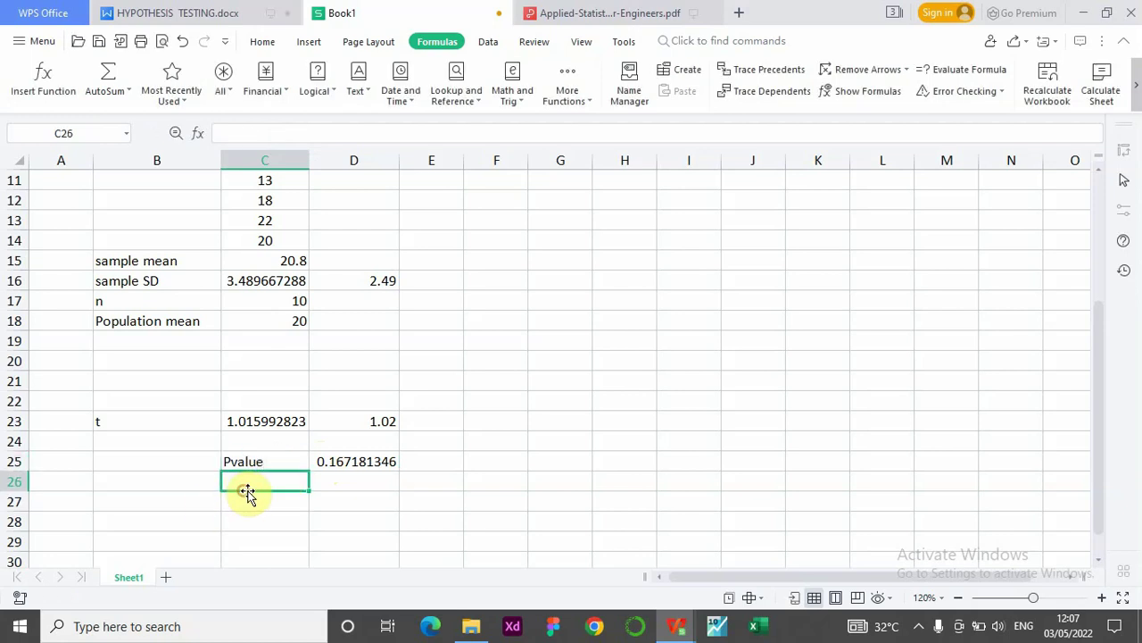
click(367, 462)
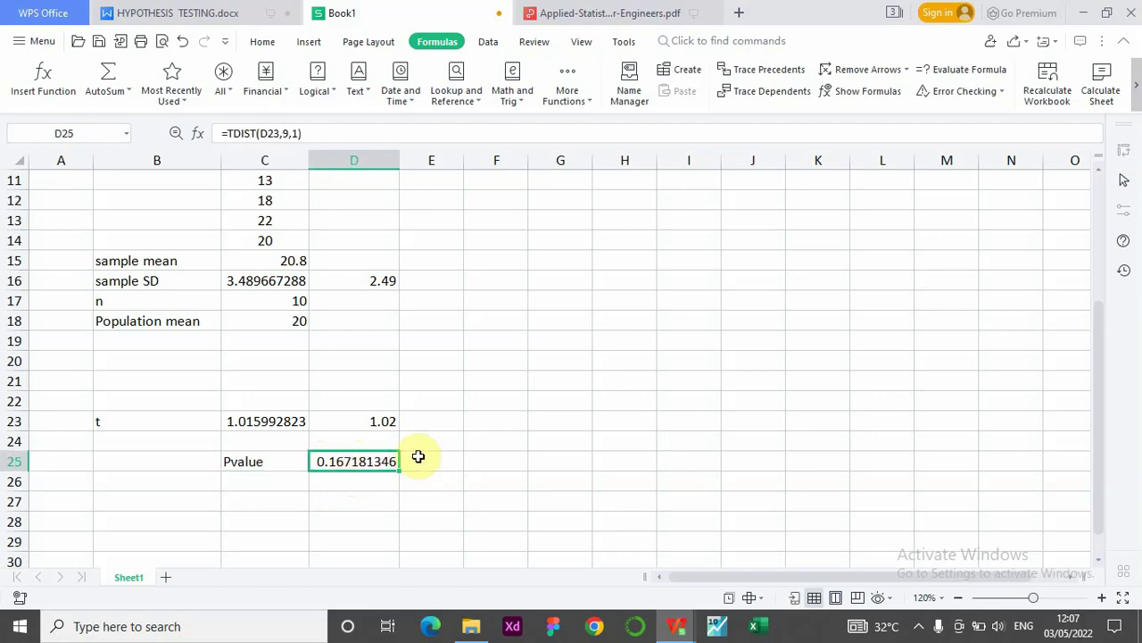
click(420, 462)
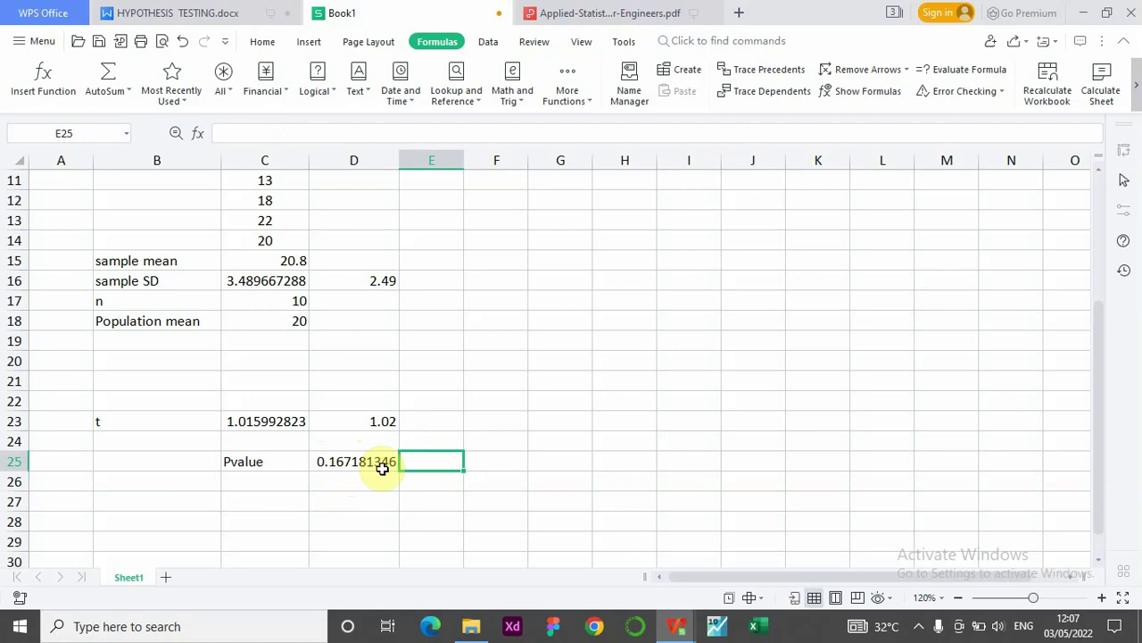
click(355, 462)
click(428, 462)
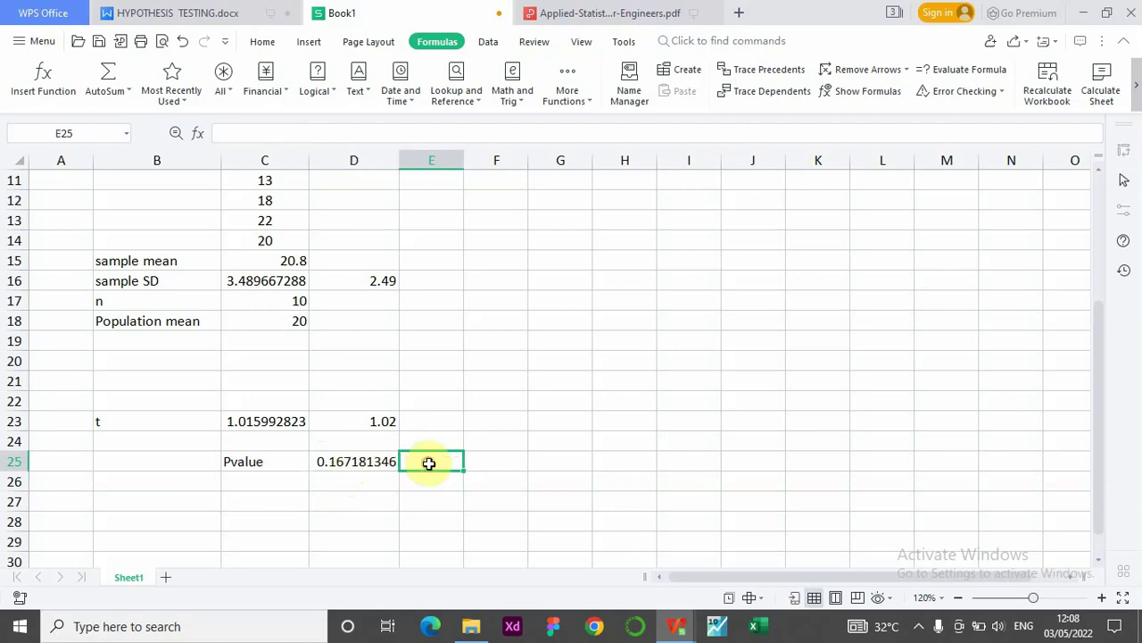
click(354, 462)
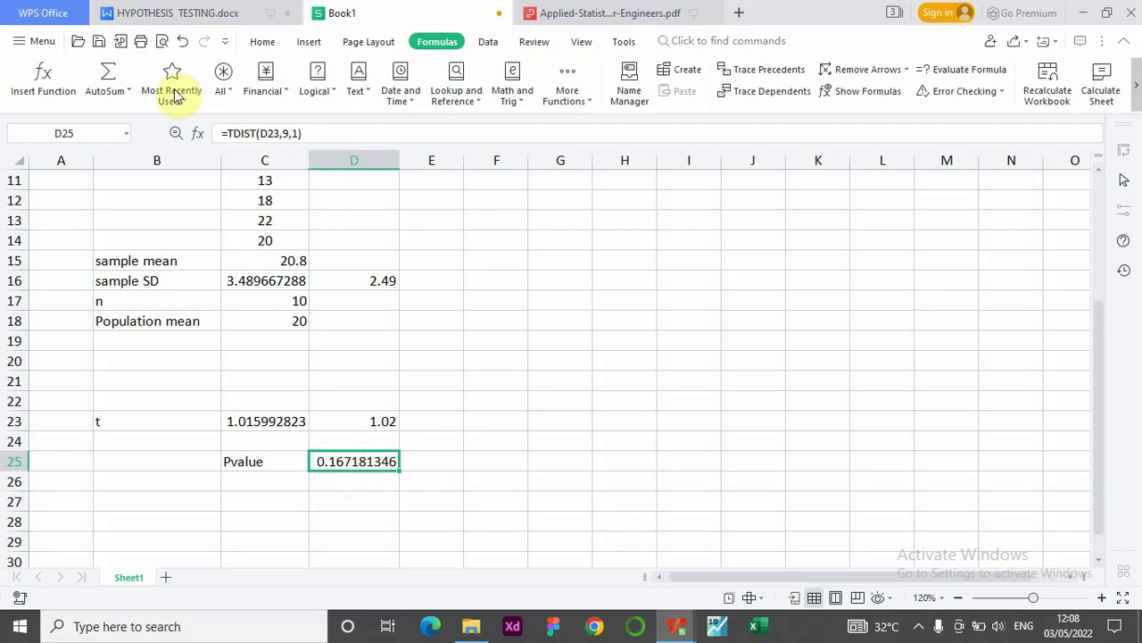
Step: Return to HYPOTHESIS TESTING.docx and review the decision rule and conclusion under point 5 of Example 1
click(182, 12)
scroll(454, 468, up, 3)
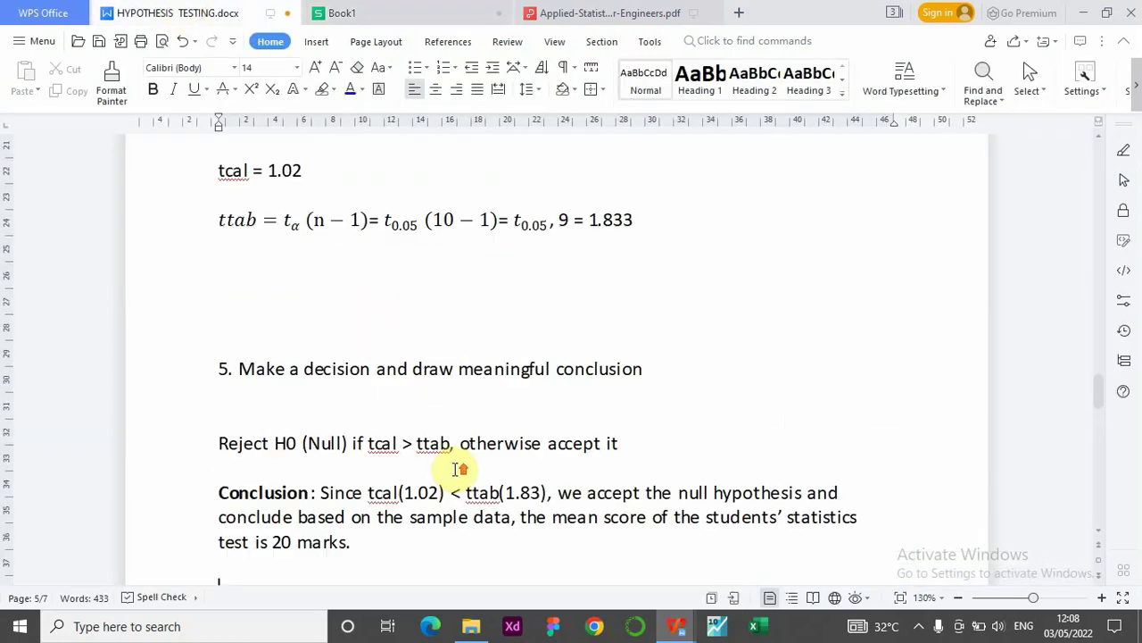
scroll(449, 475, down, 2)
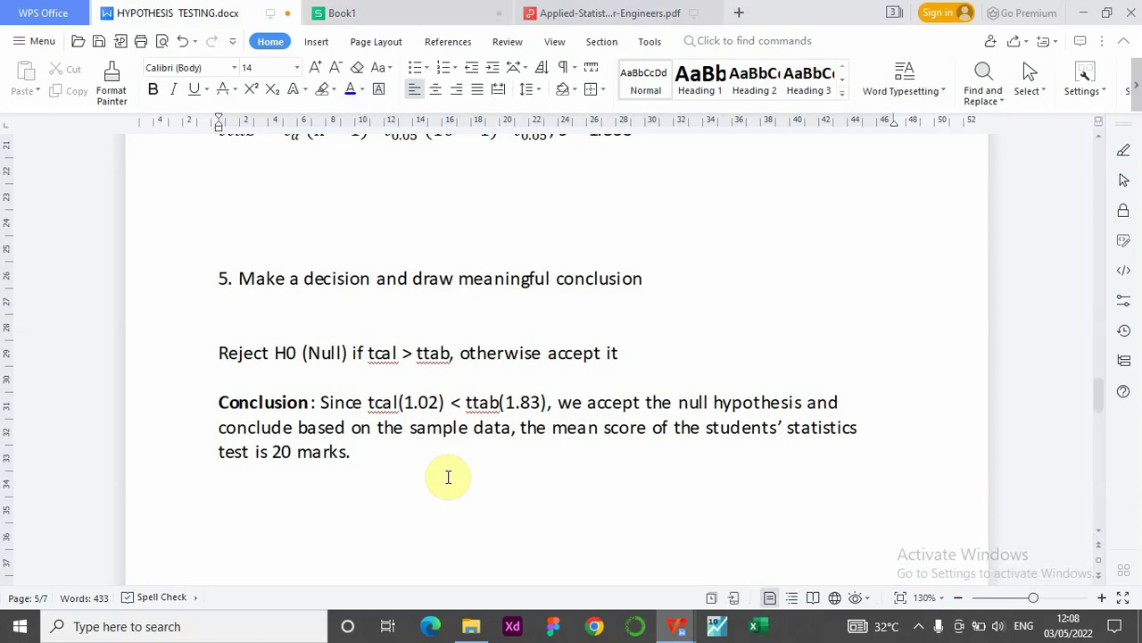